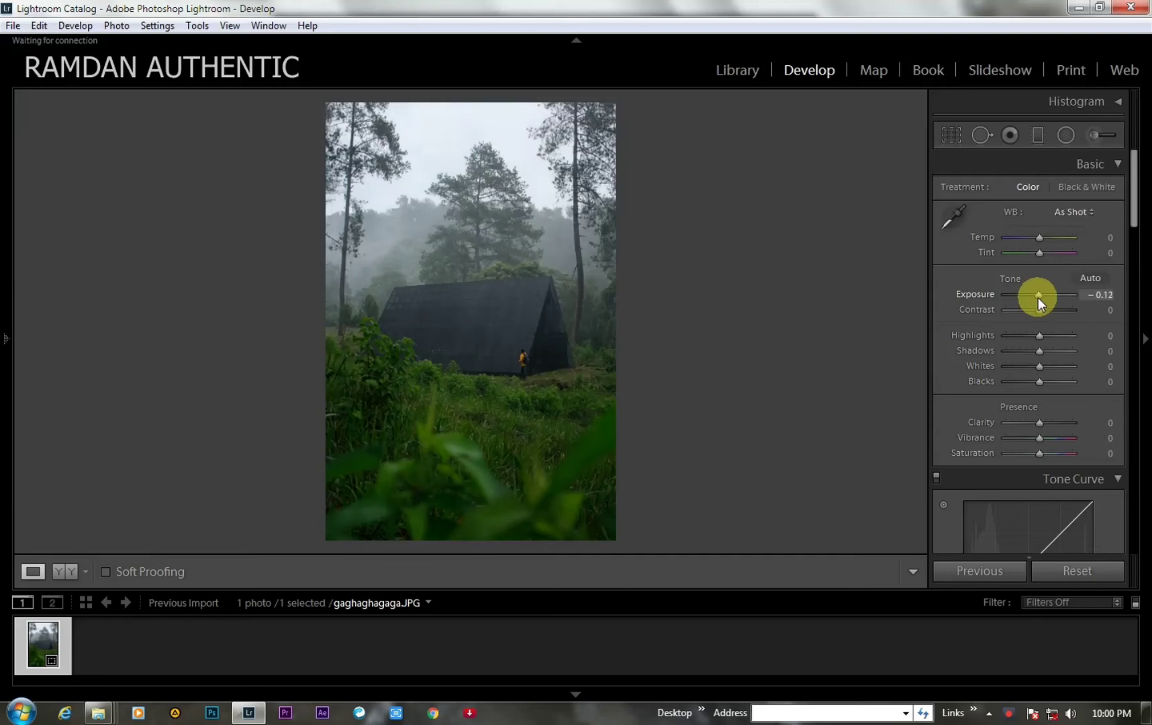
Step: In Basic, set Exposure +0.60, Contrast +29, Highlights -100, Shadows -17, Whites +38, Blacks +19, Clarity -10
left_click_drag(1038, 298, 1043, 303)
mouse_move(1039, 309)
left_mouse_down()
mouse_move(1049, 313)
mouse_move(992, 334)
mouse_move(1038, 357)
mouse_move(1025, 366)
mouse_move(1051, 369)
left_mouse_up()
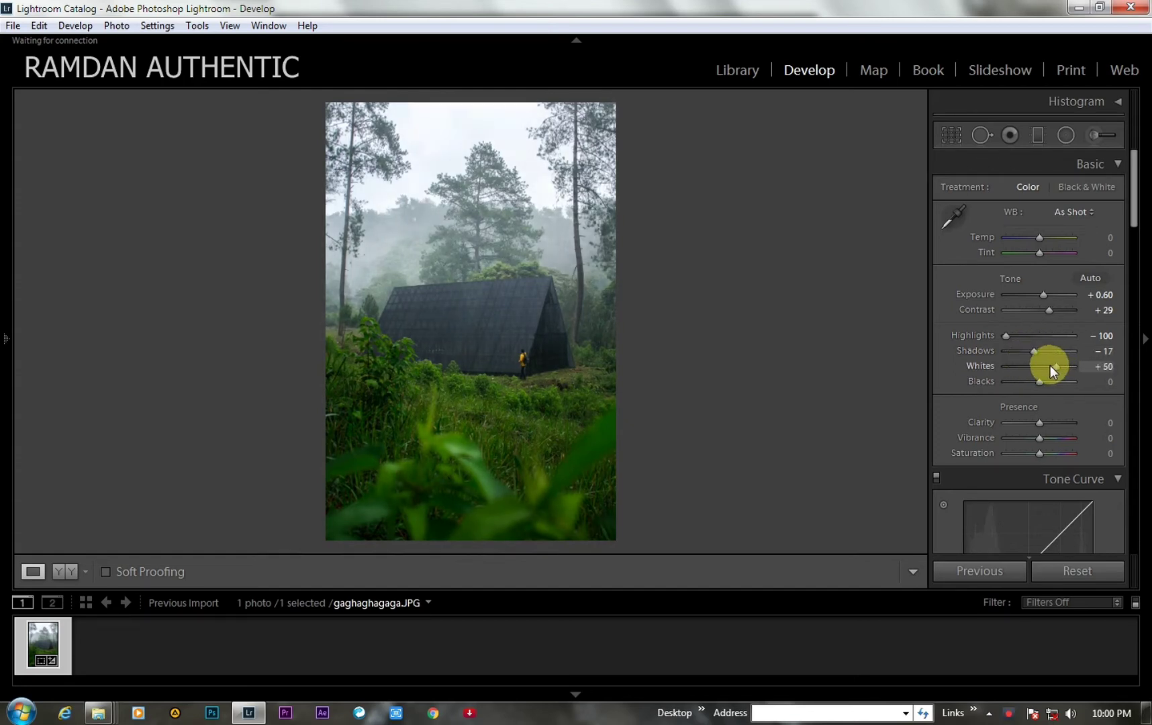
left_click_drag(1052, 365, 1049, 386)
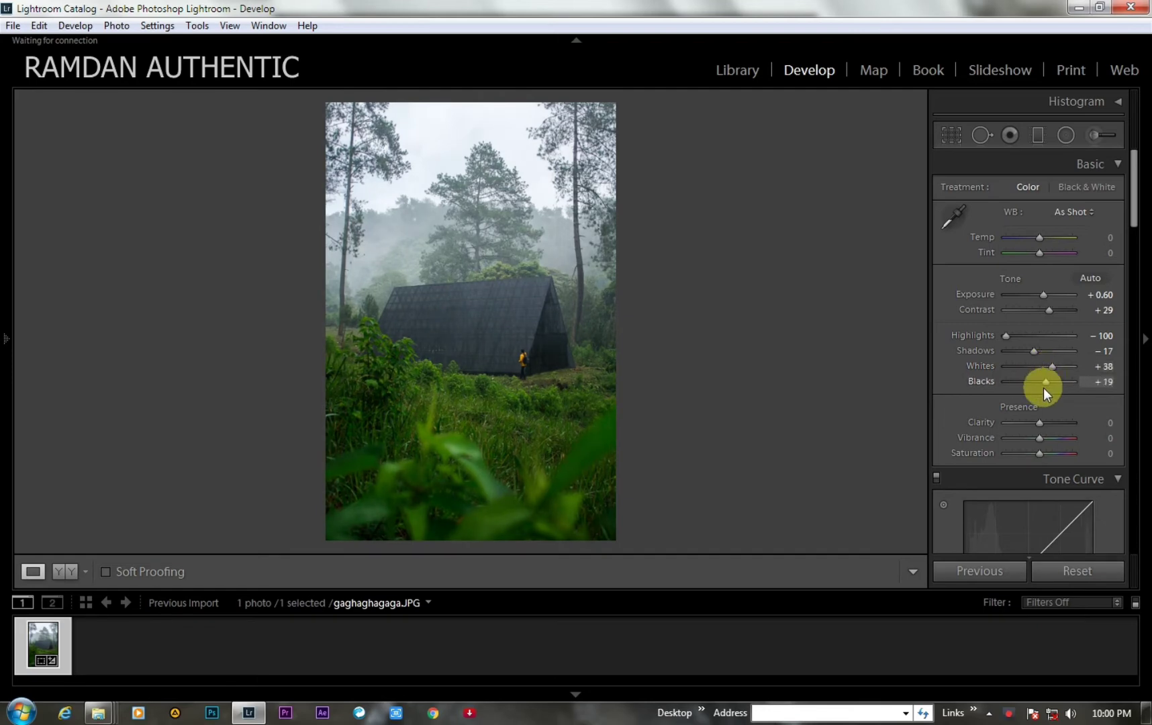
scroll(1126, 255, "down", 5)
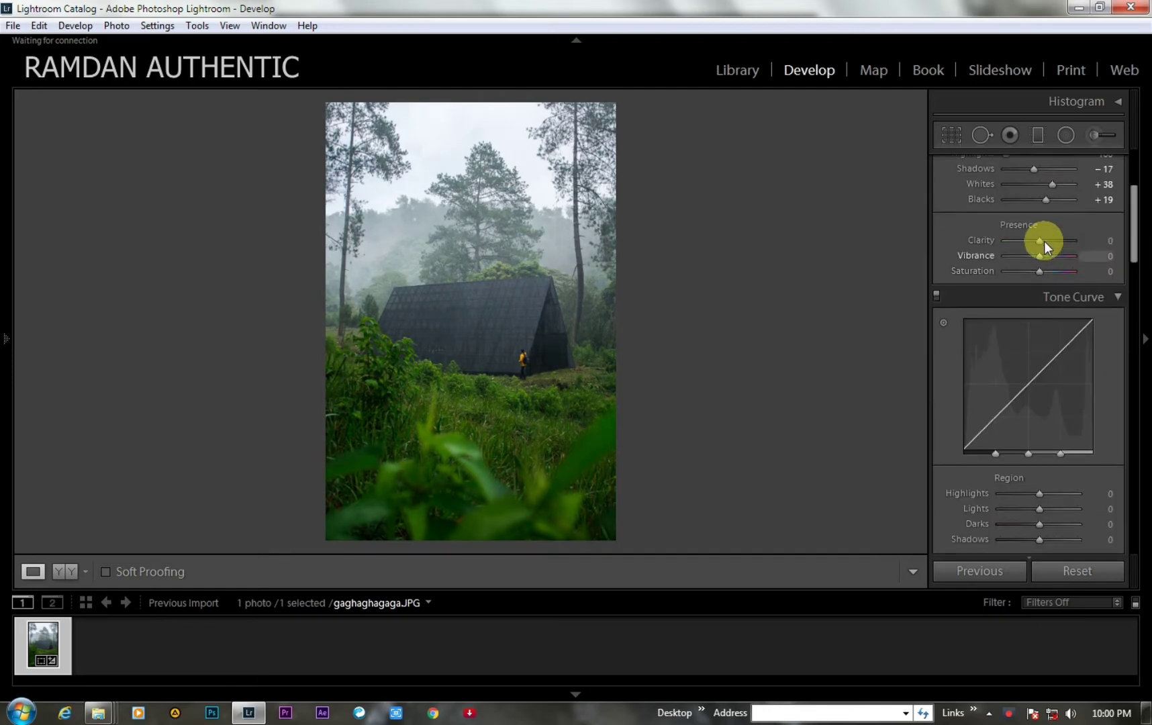
left_click_drag(1040, 237, 1036, 238)
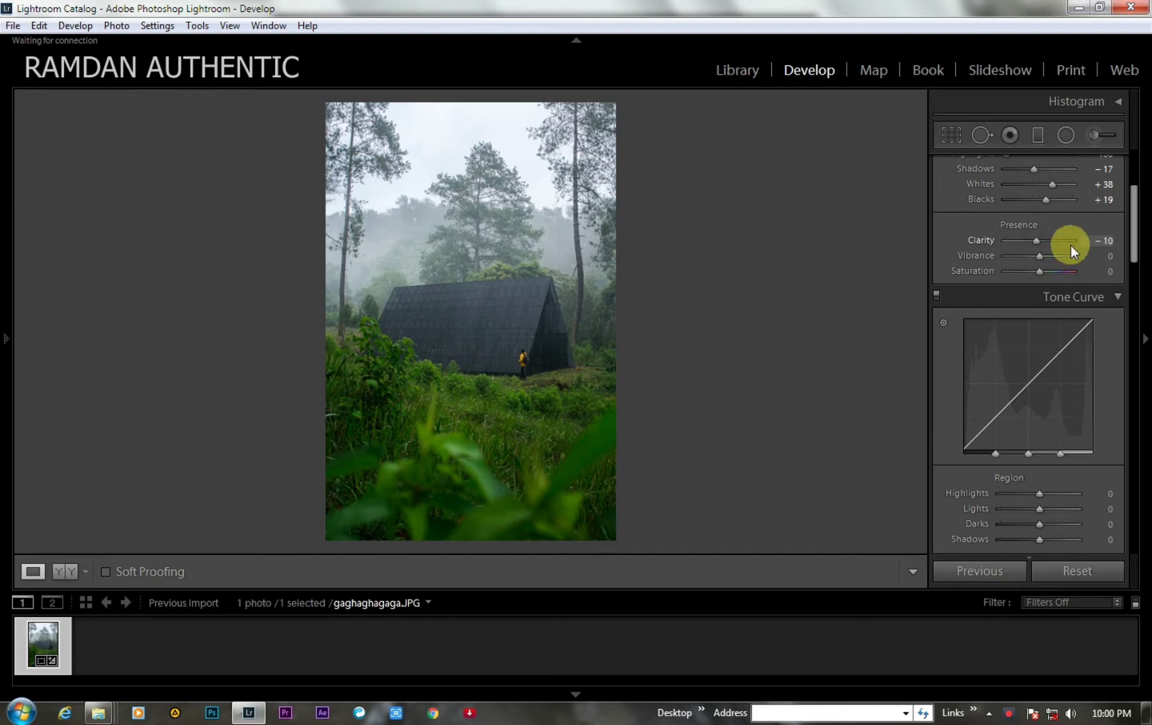
left_click_drag(1134, 200, 1129, 251)
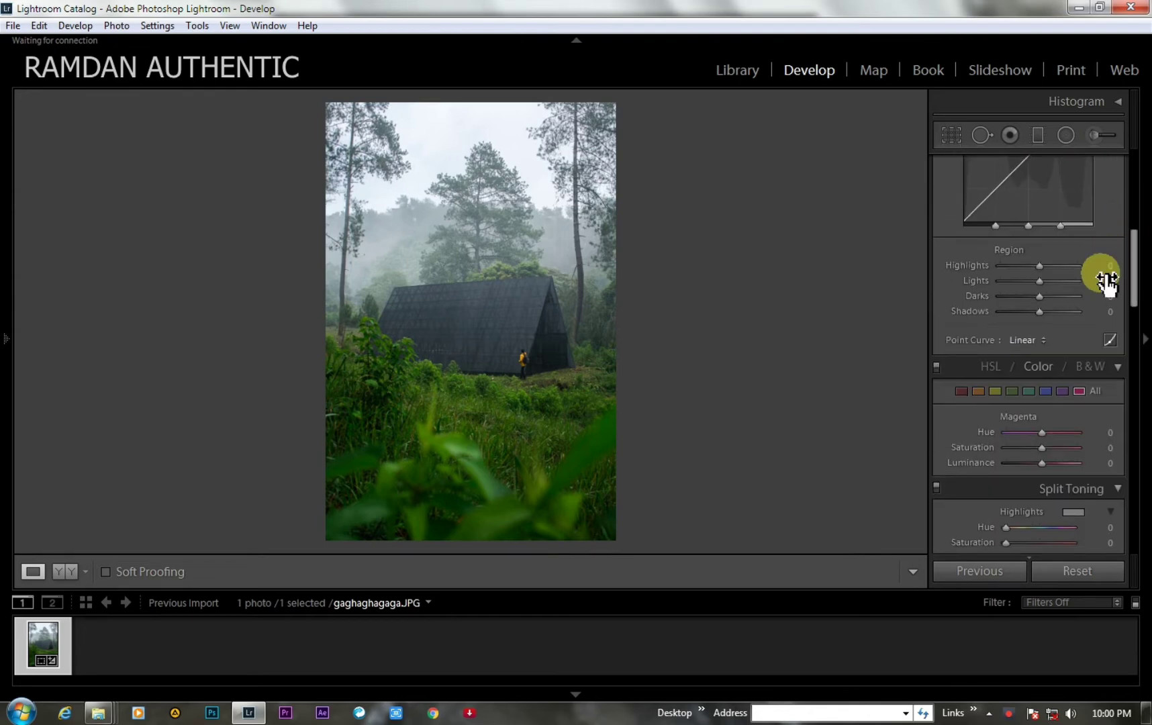
Step: Add three control points along the RGB point curve
left_click(1116, 338)
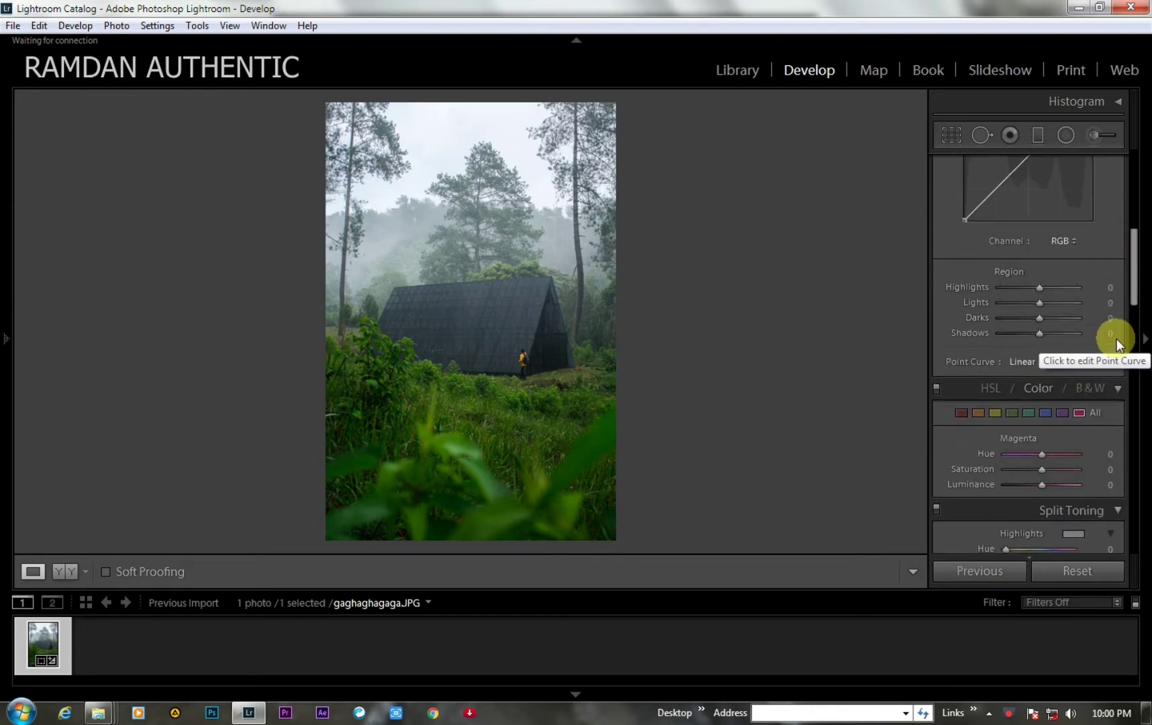
left_click_drag(1132, 276, 1135, 242)
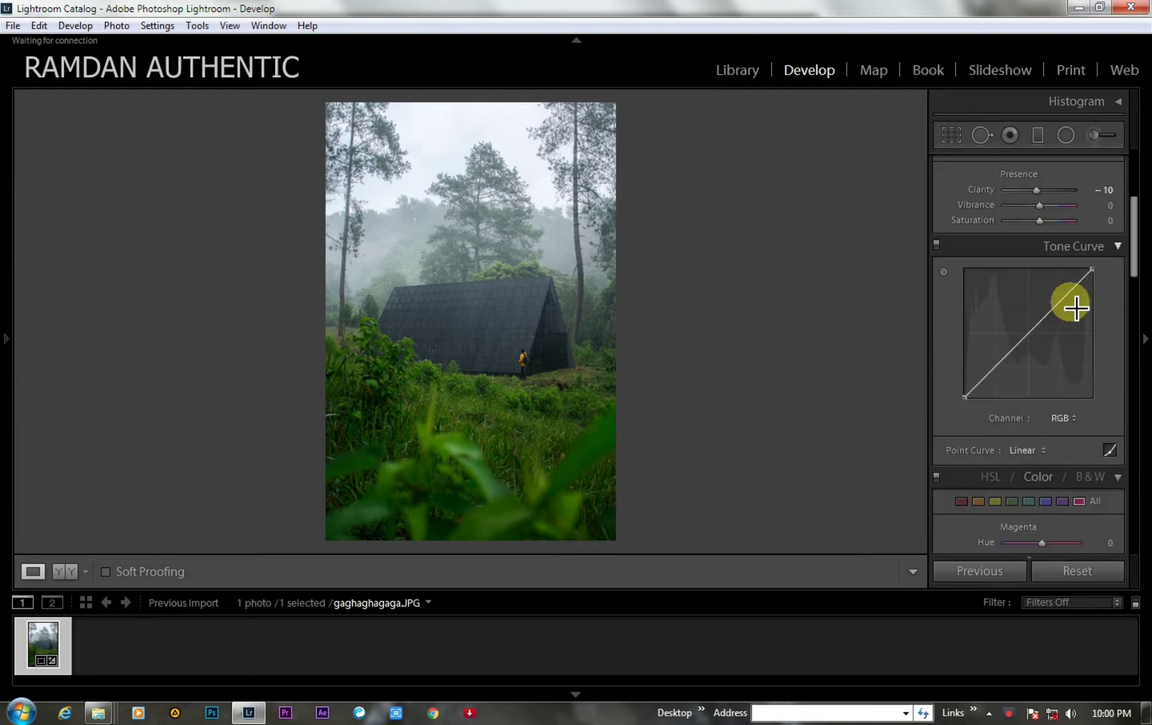
left_click(999, 362)
left_click(1030, 331)
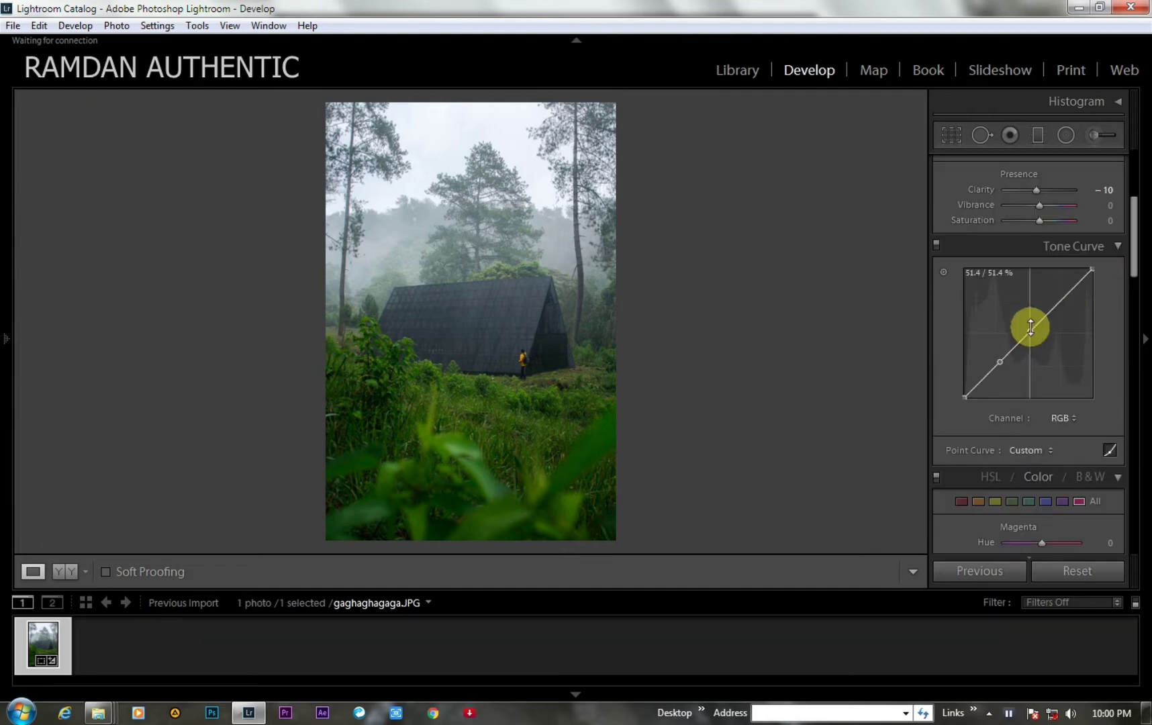
left_click(1058, 304)
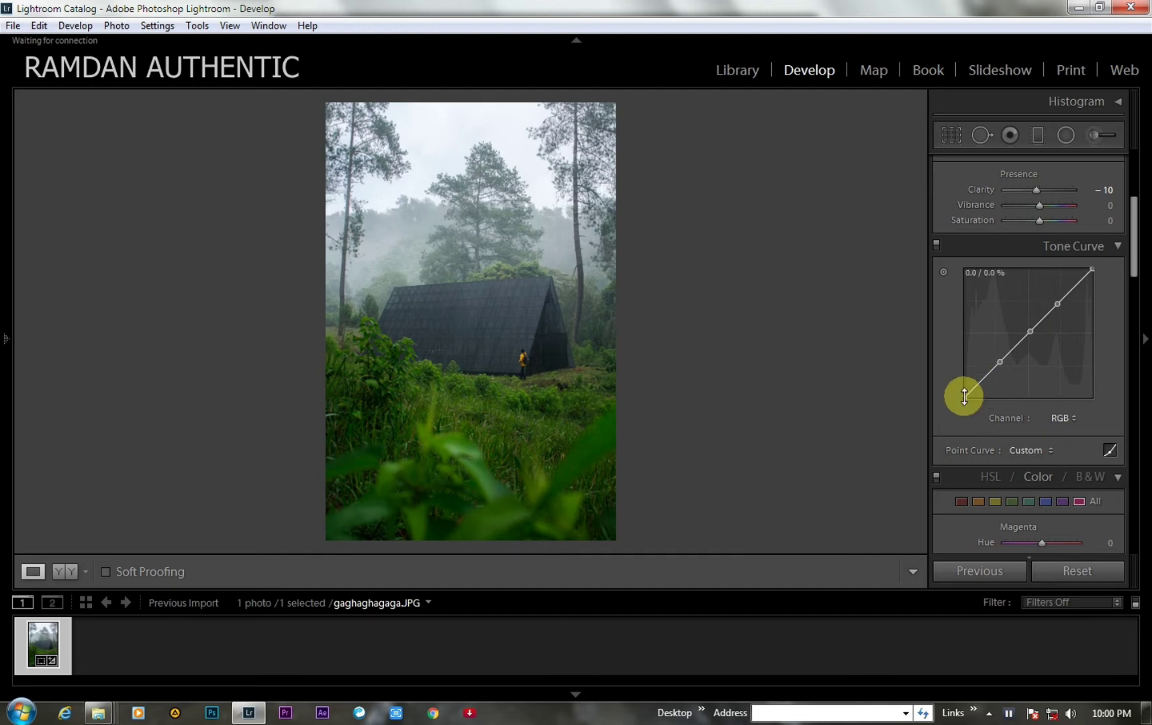
Step: Lift the curve's black point, shape an S-curve, and pull the white point slightly down
left_click_drag(965, 396, 966, 390)
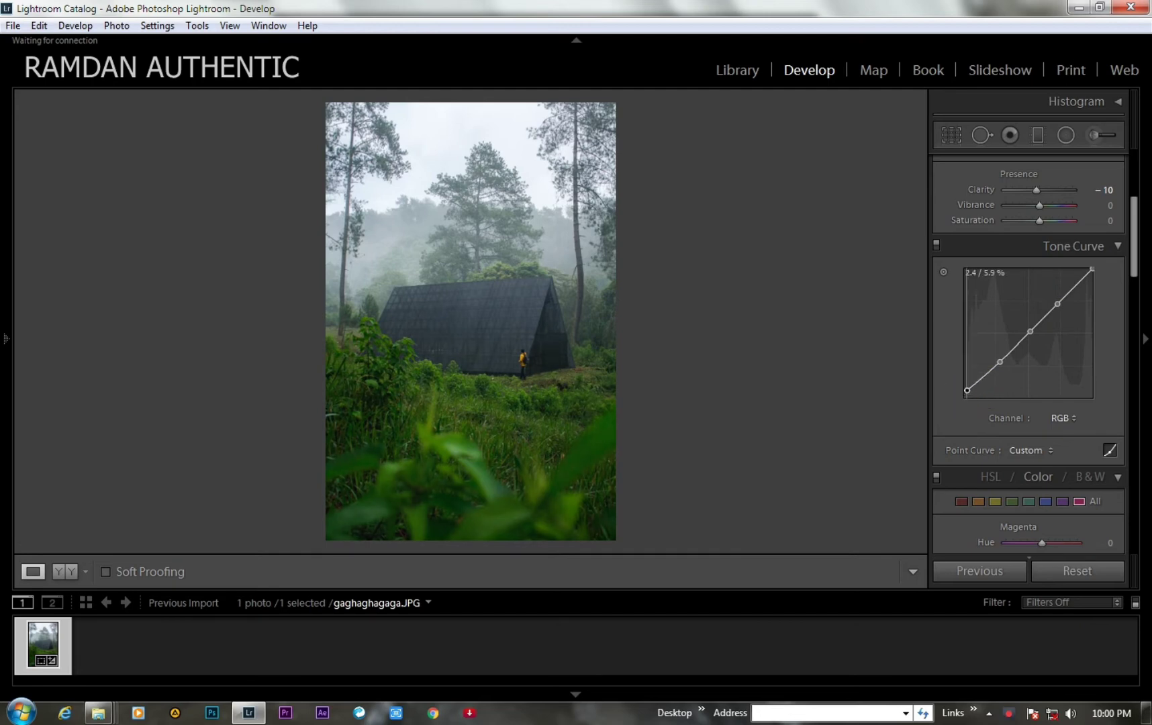
left_click_drag(1001, 381, 1002, 384)
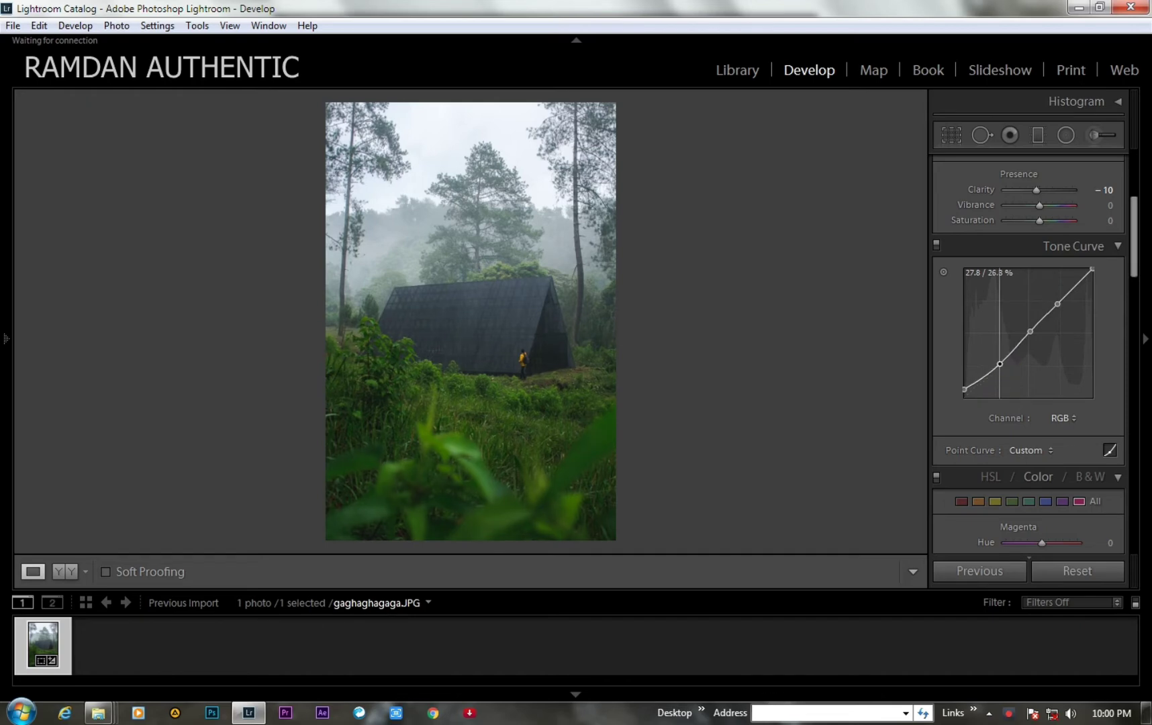
left_click(1030, 331)
left_click_drag(1030, 331, 1029, 330)
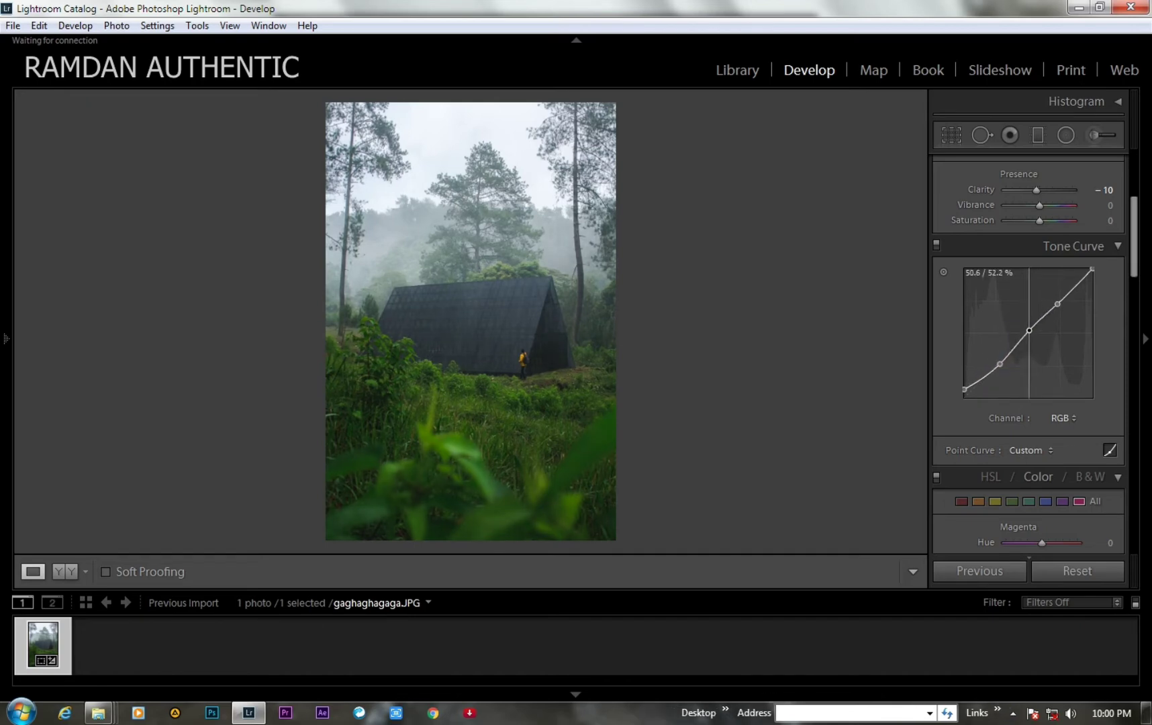
left_click(1057, 304)
left_click_drag(1059, 305, 1053, 300)
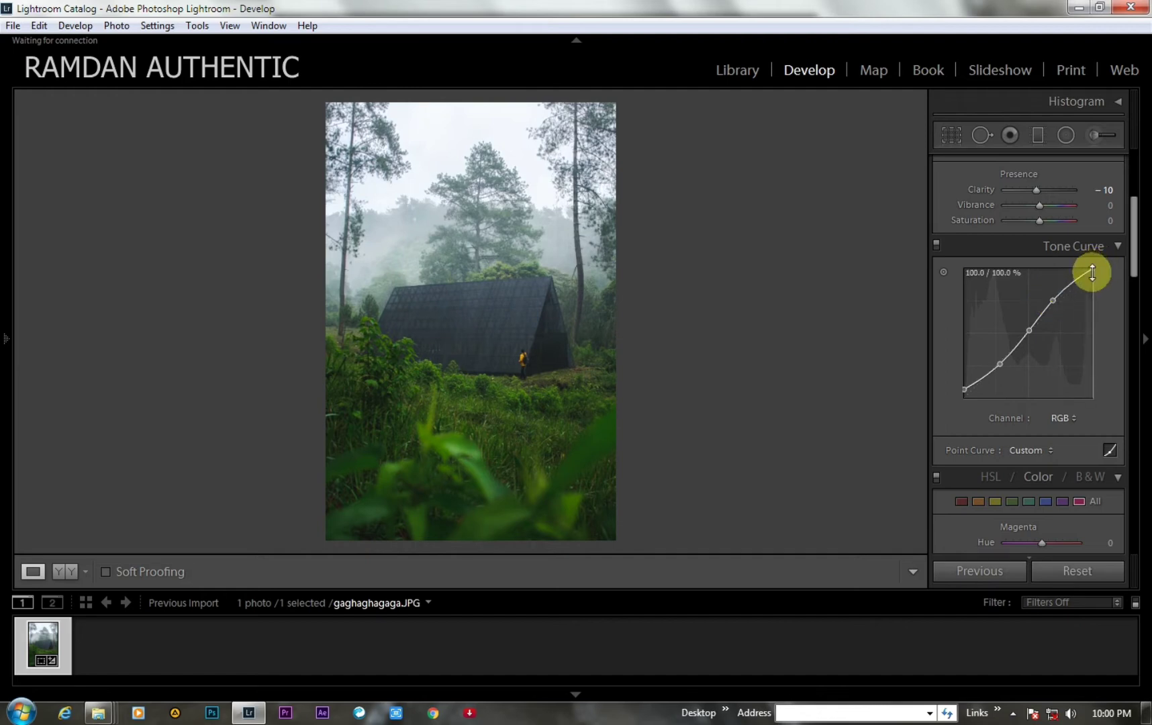
left_click_drag(1092, 272, 1090, 280)
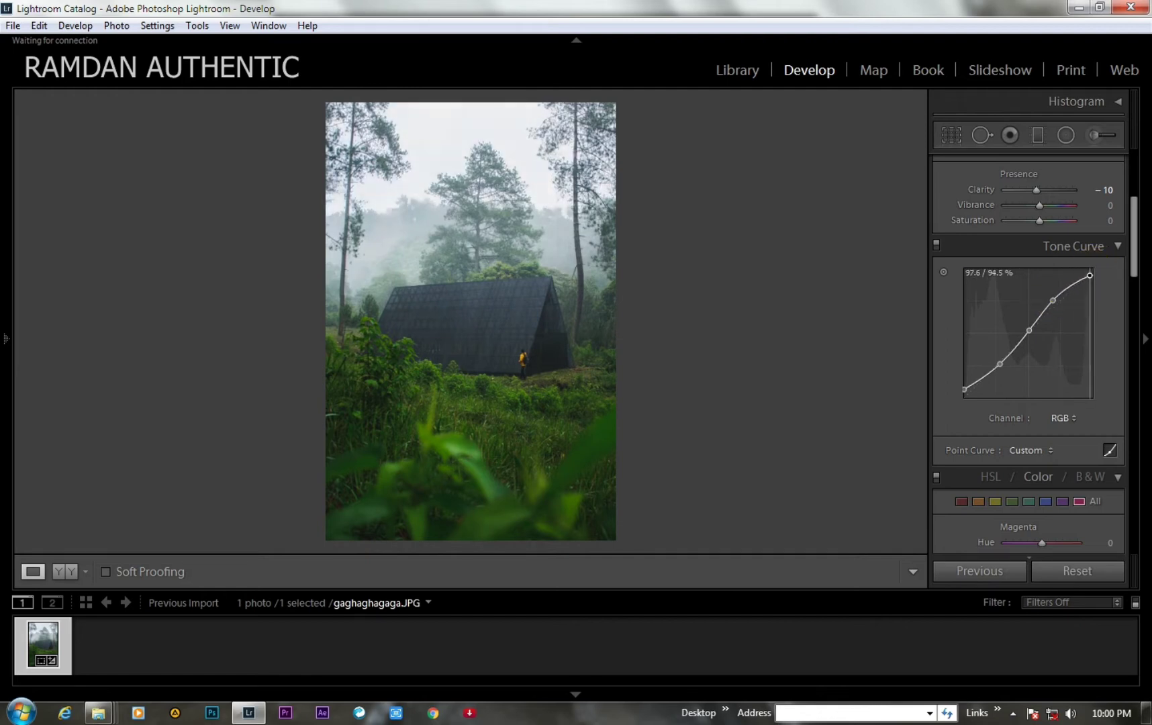
left_click(1109, 450)
Step: Set the tone curve regions to Highlights +18, Lights +7, Darks +1, Shadows -11
left_click_drag(1036, 444, 1040, 478)
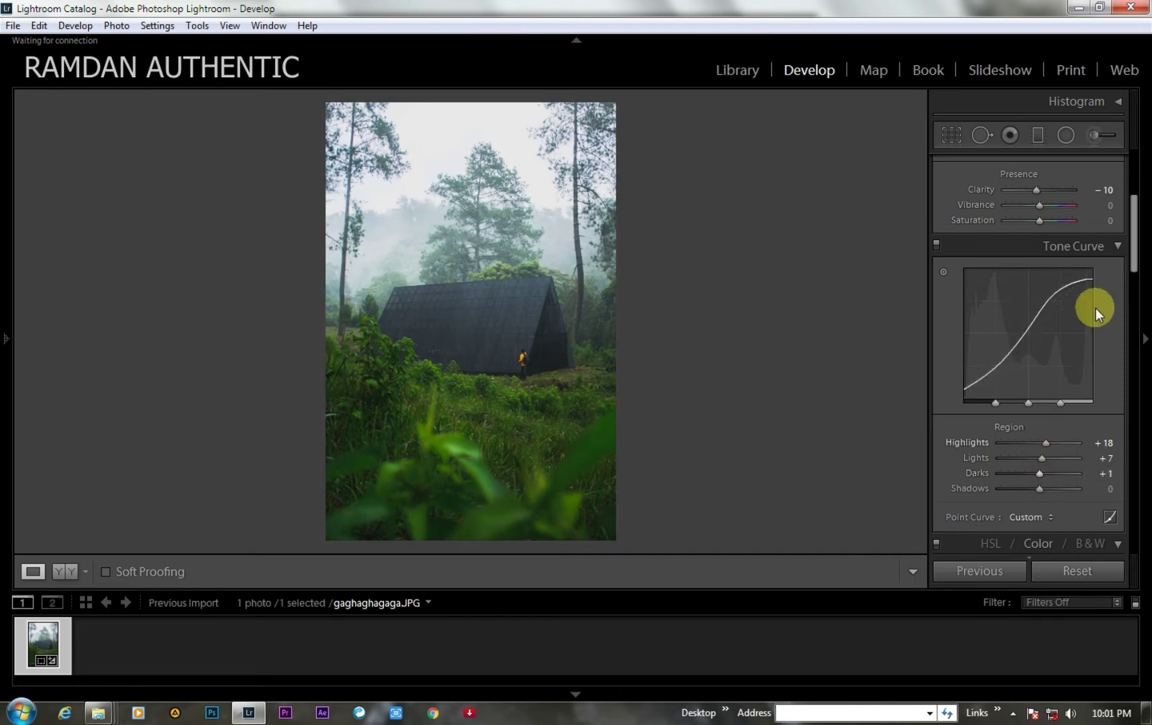
left_click_drag(1133, 251, 1133, 283)
mouse_move(1055, 359)
left_mouse_down()
mouse_move(1020, 357)
mouse_move(1036, 367)
left_mouse_up()
Step: Desaturate and shift the green hue, and set Yellow Hue +91, Saturation -7
left_click(1013, 437)
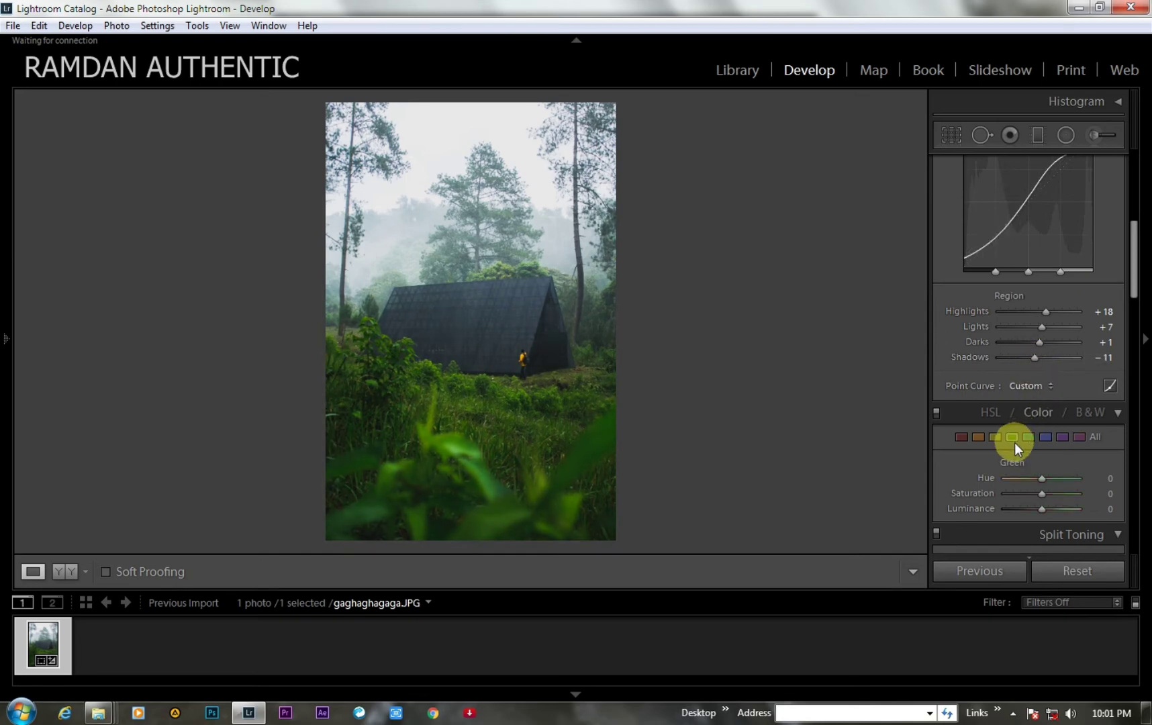
mouse_move(1040, 496)
left_mouse_down()
mouse_move(1014, 492)
mouse_move(1056, 490)
mouse_move(1026, 485)
mouse_move(1056, 480)
mouse_move(1015, 486)
mouse_move(1056, 509)
mouse_move(1043, 479)
mouse_move(1027, 498)
mouse_move(1014, 491)
left_mouse_up()
left_click(1017, 495)
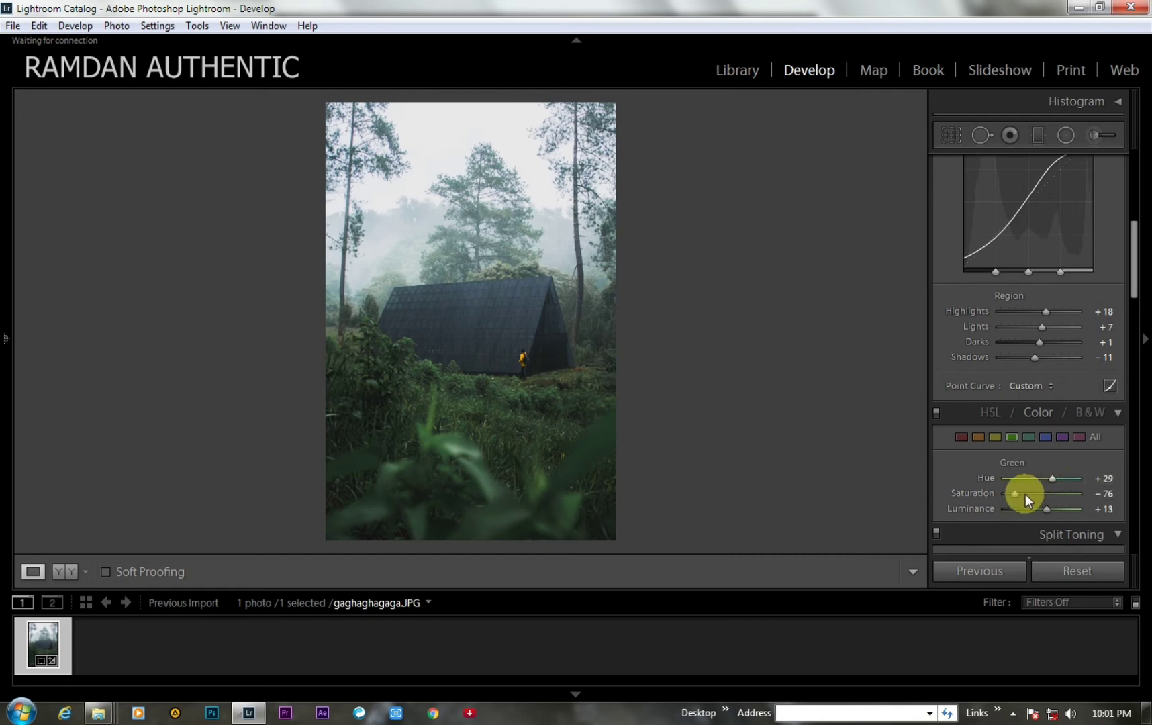
left_click_drag(1025, 494, 1022, 497)
left_click(996, 437)
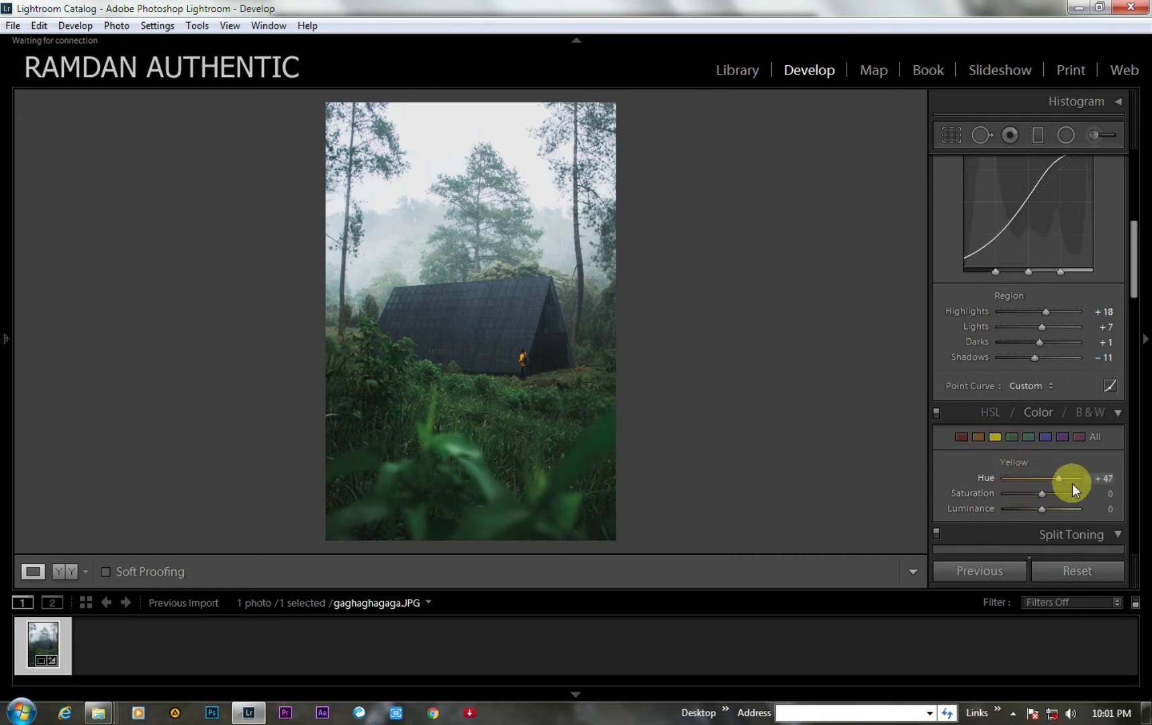
mouse_move(1072, 483)
left_mouse_down()
mouse_move(1087, 483)
mouse_move(1044, 495)
mouse_move(1061, 500)
mouse_move(1014, 497)
mouse_move(1039, 500)
left_mouse_up()
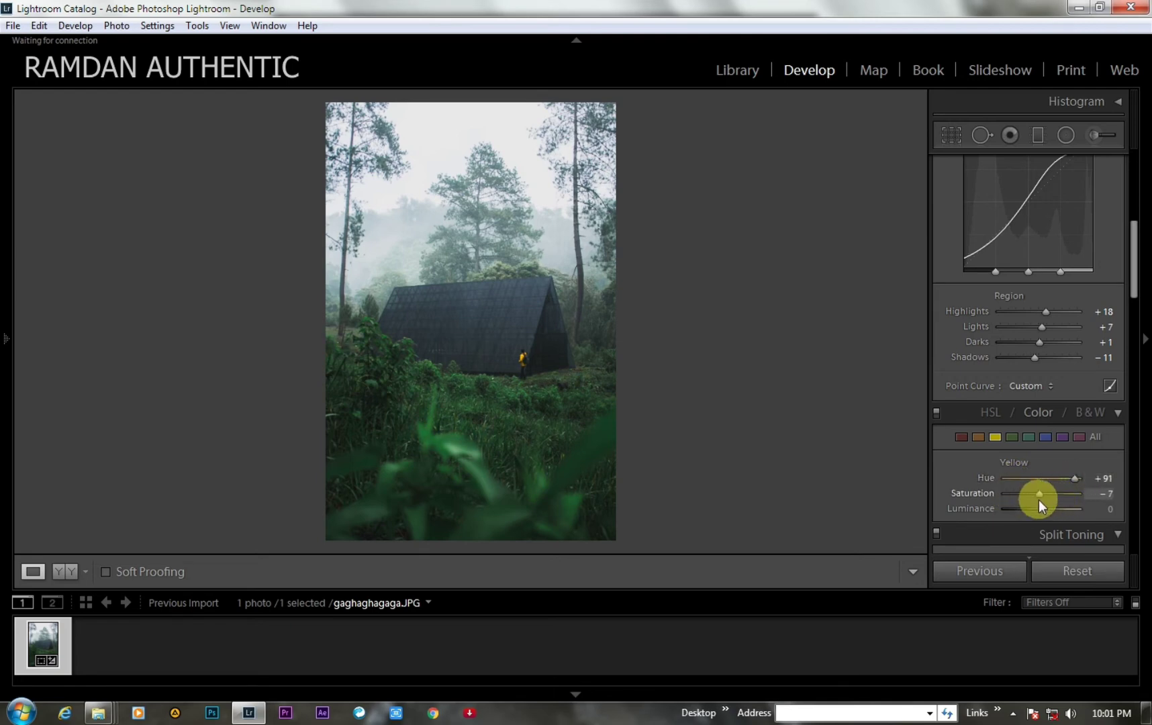
Step: Tweak the curve's black point and settle greens at Hue +18, Saturation -60, Luminance +13
left_click(1111, 387)
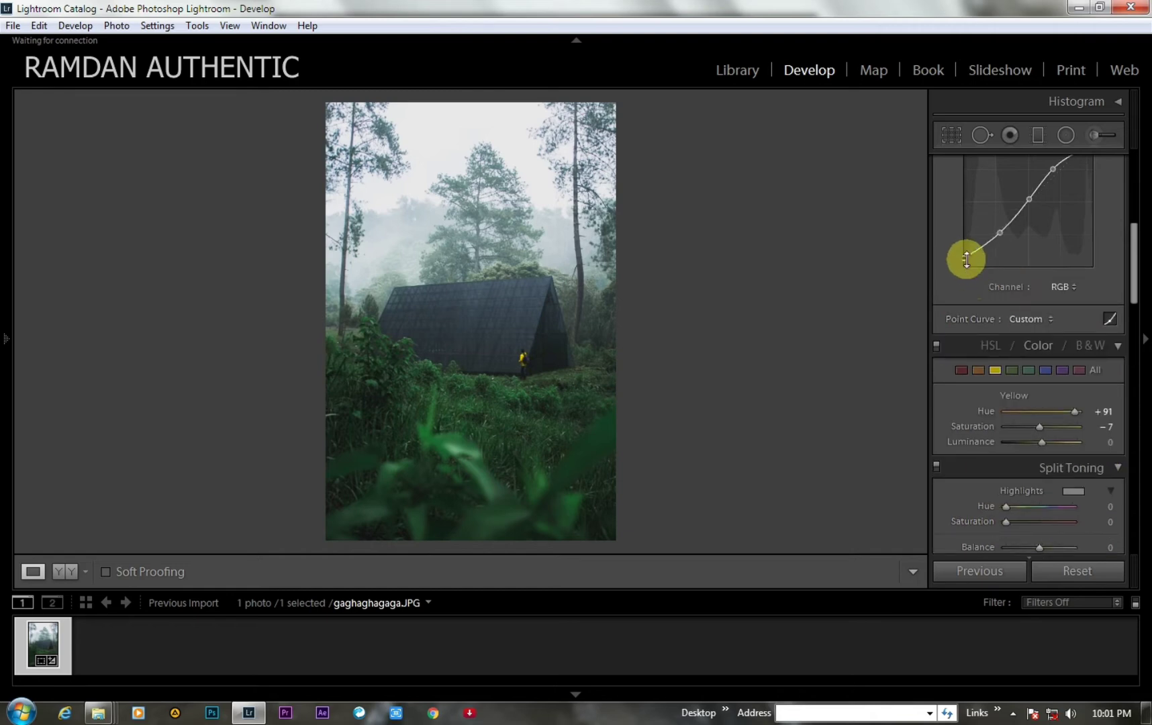
left_click_drag(962, 262, 966, 263)
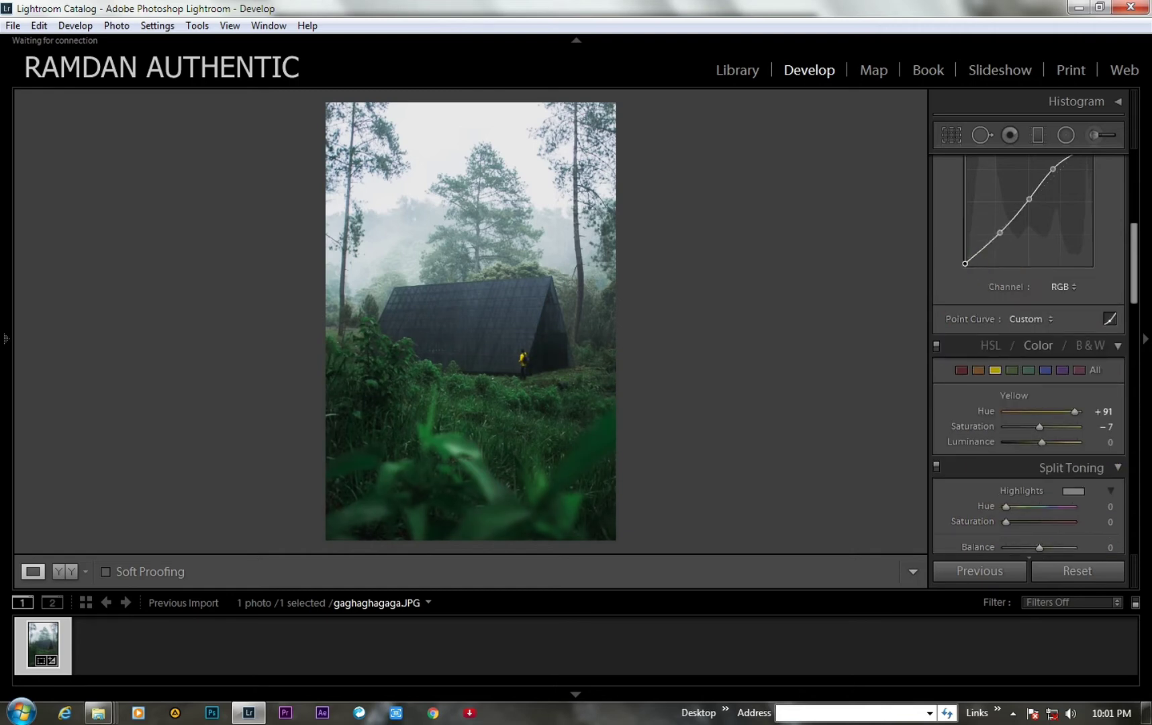
left_click(1045, 398)
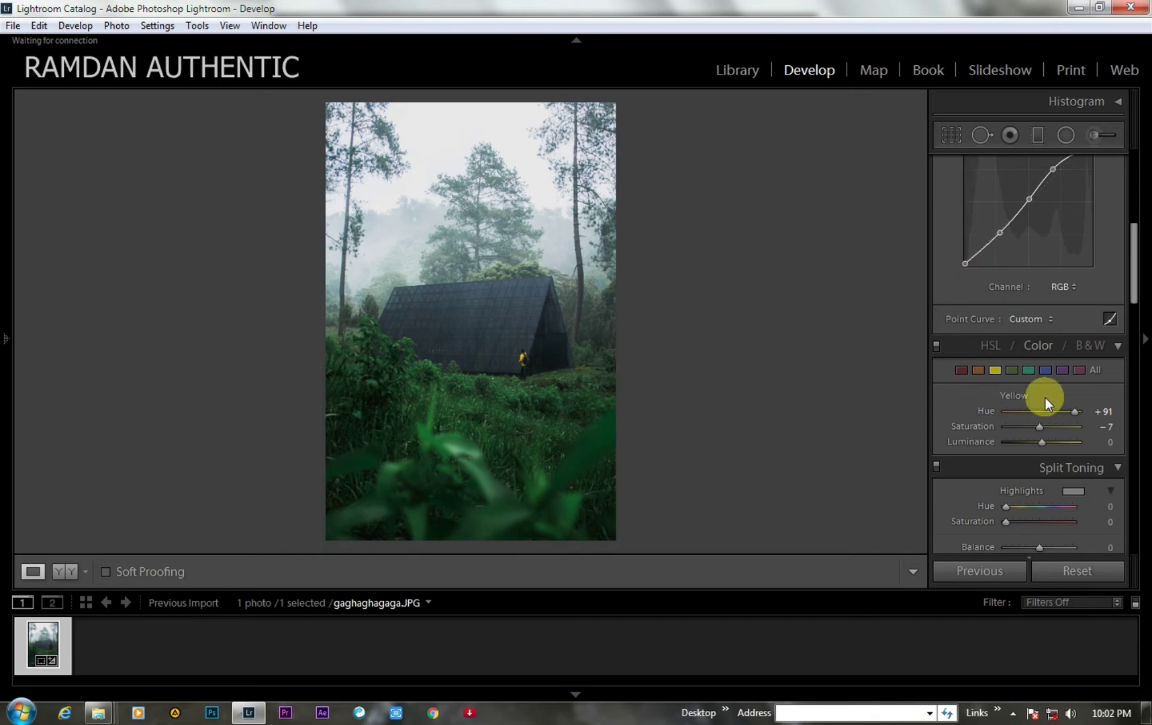
left_click(1009, 370)
left_click_drag(1019, 427, 1018, 422)
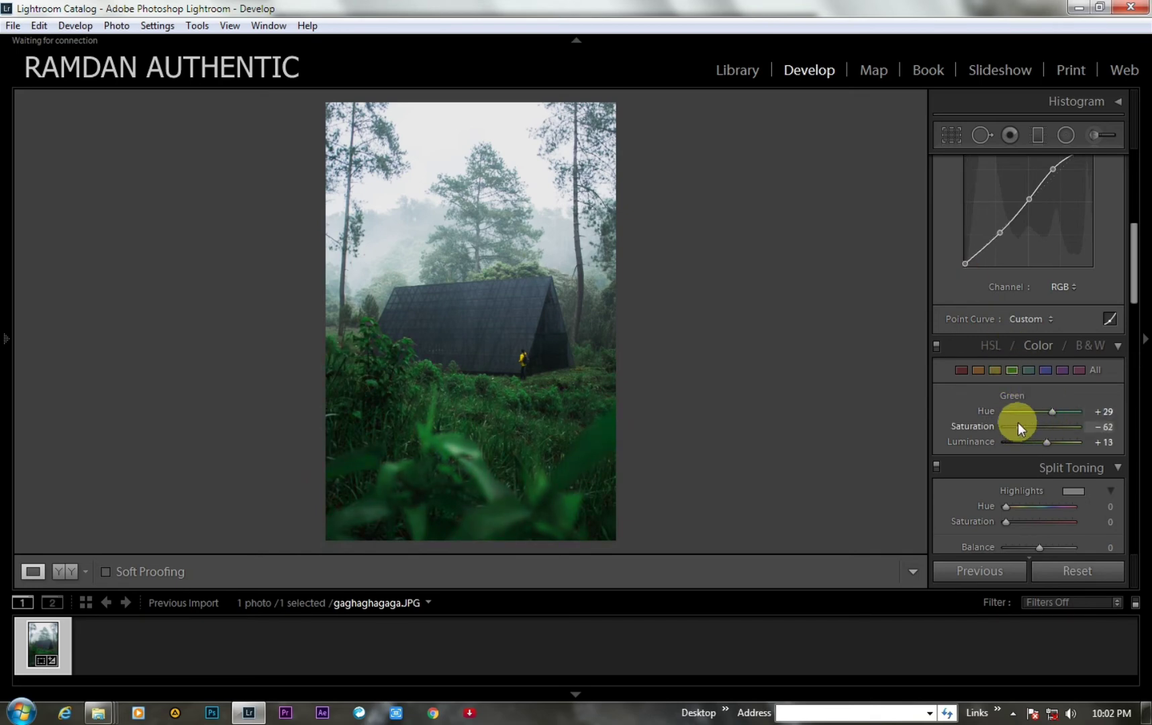
mouse_move(1048, 409)
left_mouse_down()
mouse_move(1031, 412)
mouse_move(1068, 426)
mouse_move(1044, 414)
mouse_move(1022, 429)
left_mouse_up()
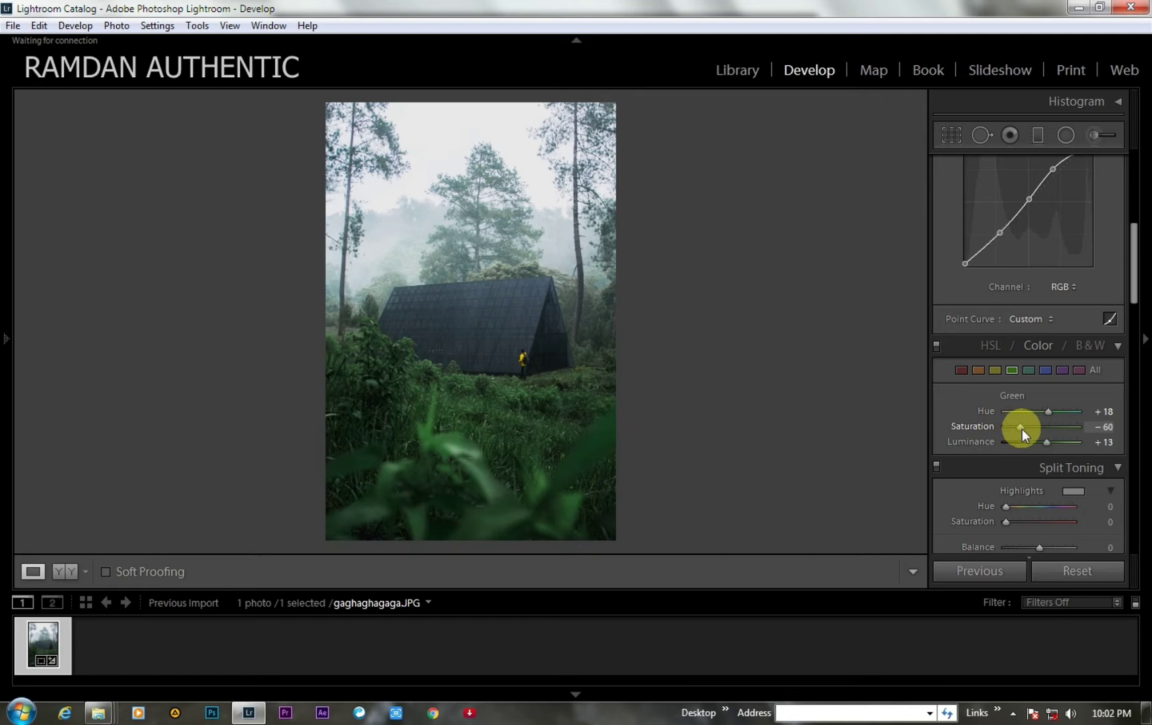
Step: Darken the tone curve's Shadows region further
left_click(1108, 321)
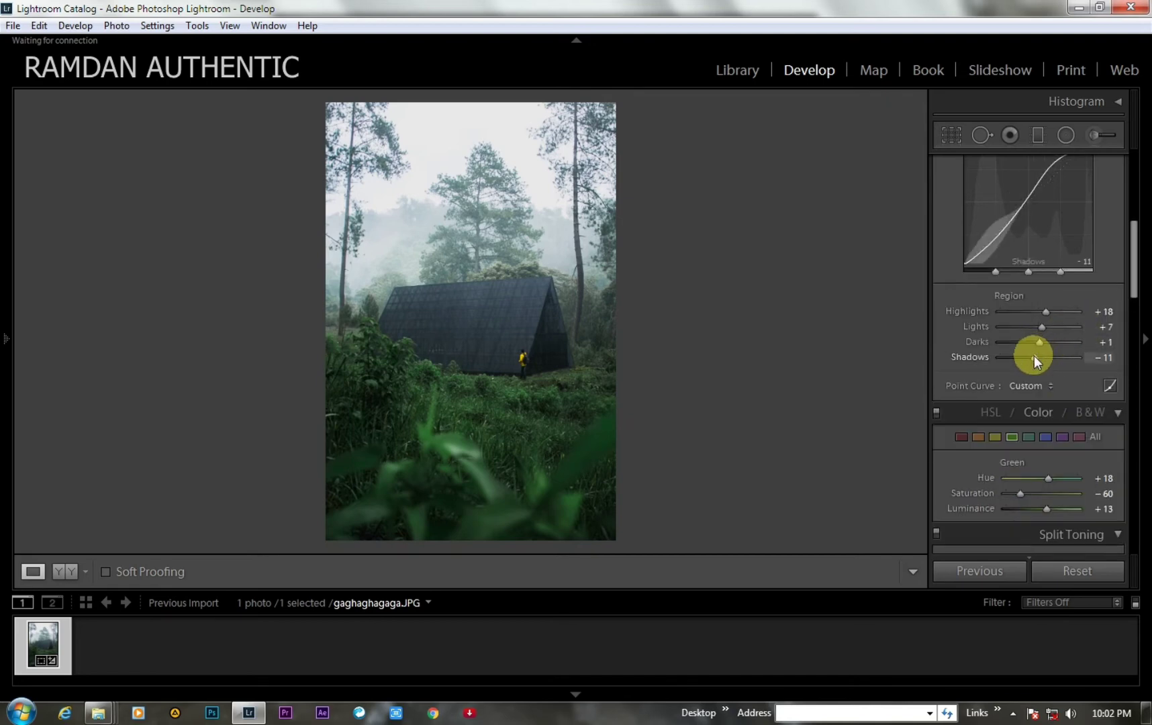
left_click_drag(1034, 355, 1038, 349)
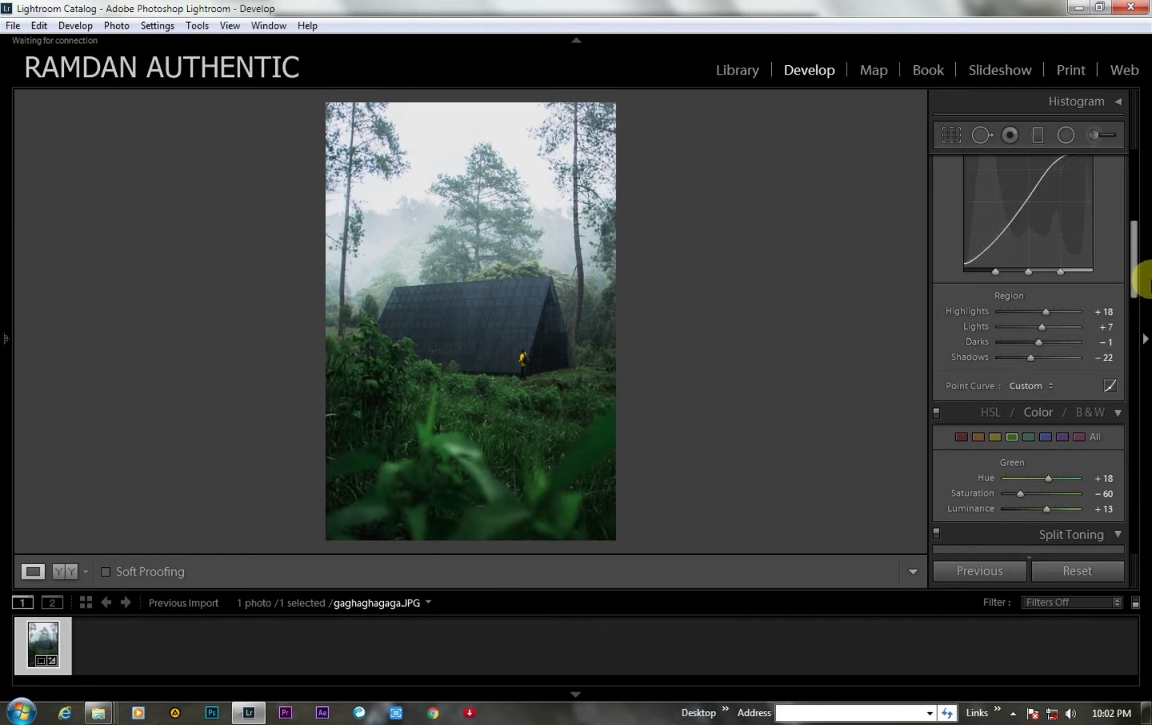
left_click_drag(1136, 250, 1137, 301)
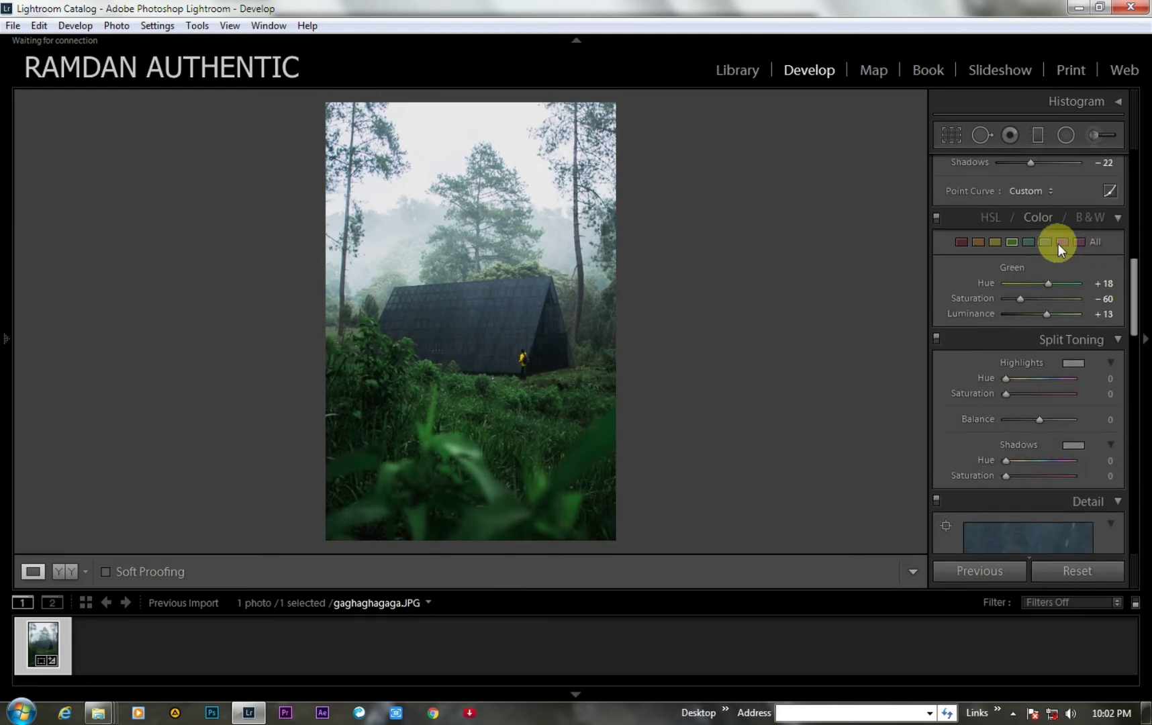
Step: Set Blue Saturation +47 and Luminance +38, and drop Aqua Saturation to -73
left_click(1046, 243)
mouse_move(1042, 298)
left_mouse_down()
mouse_move(1061, 300)
mouse_move(1055, 318)
left_mouse_up()
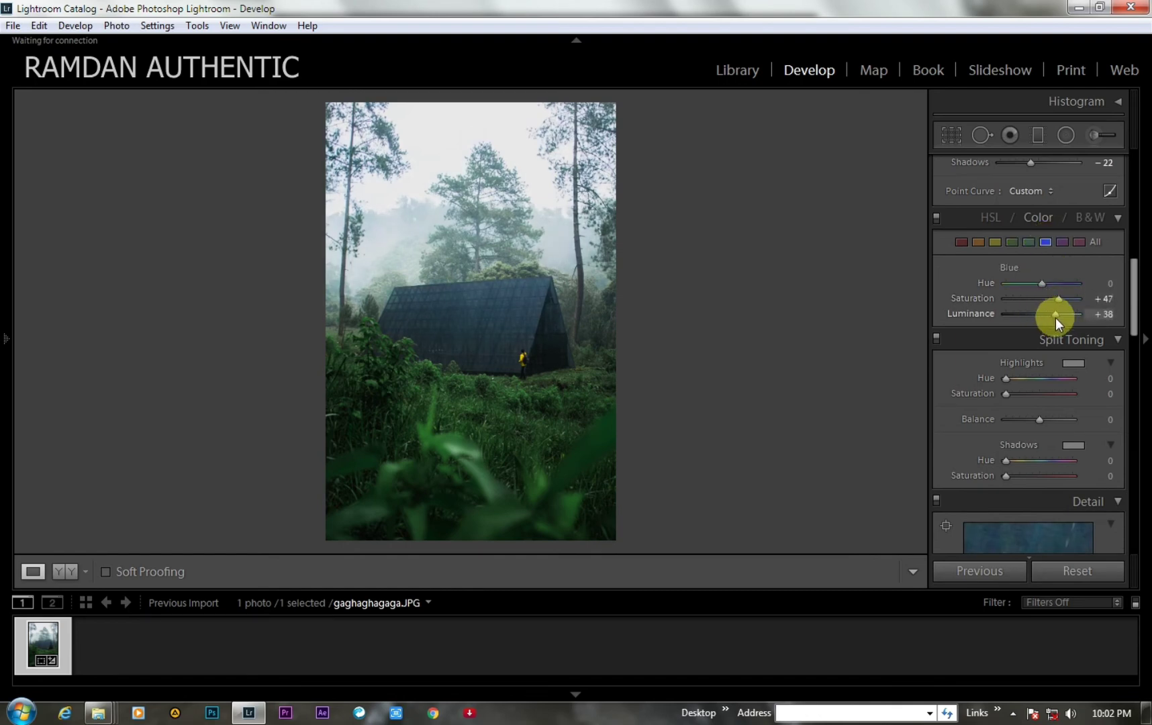
left_click(1029, 242)
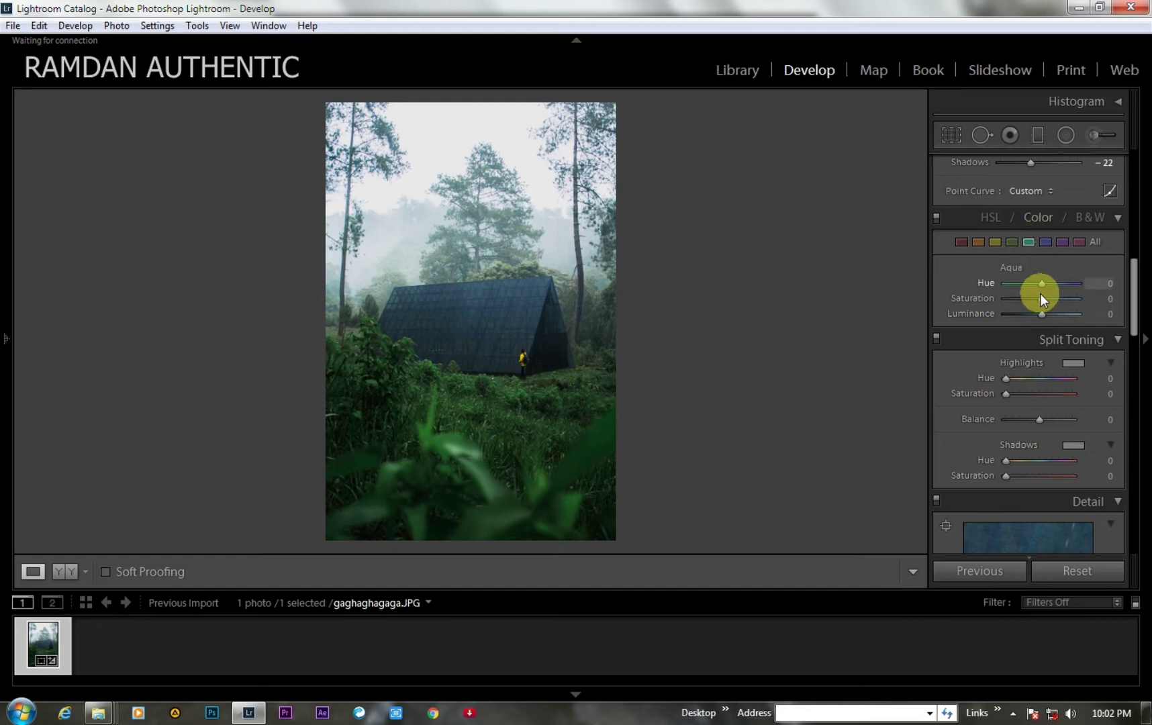
mouse_move(1041, 298)
left_mouse_down()
mouse_move(1015, 300)
mouse_move(1055, 316)
left_mouse_up()
Step: Set Green Luminance +36 and Purple and Magenta Saturation to -100
left_click(1015, 242)
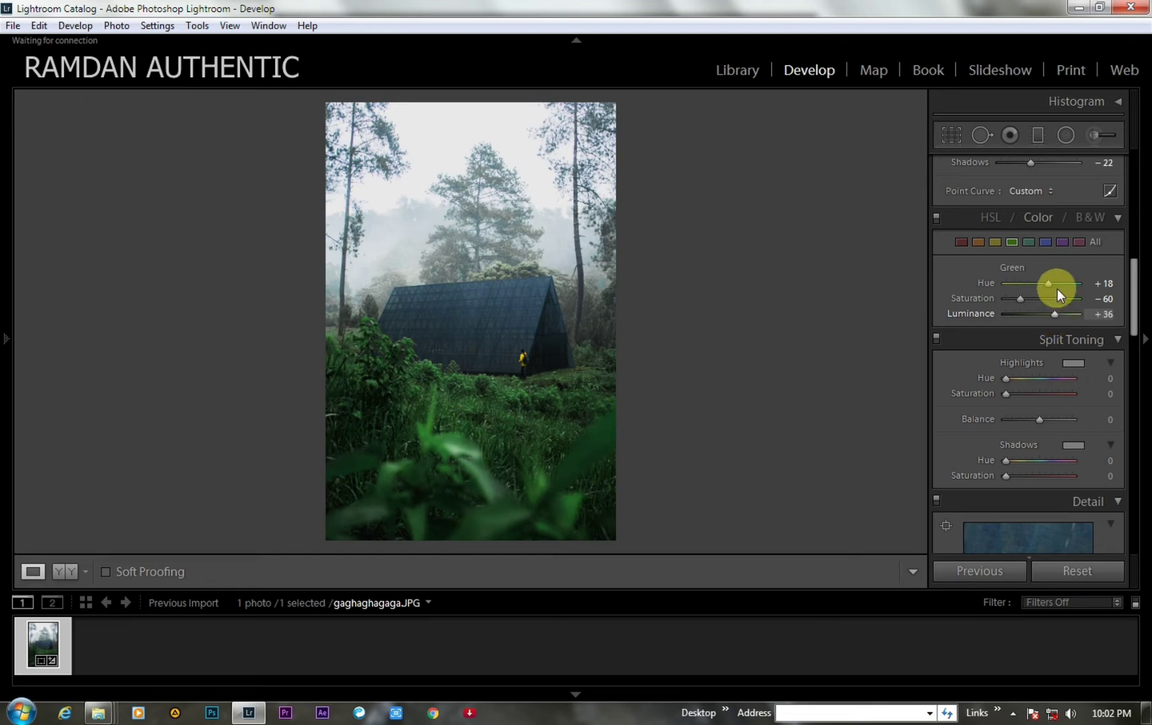
left_click(1062, 242)
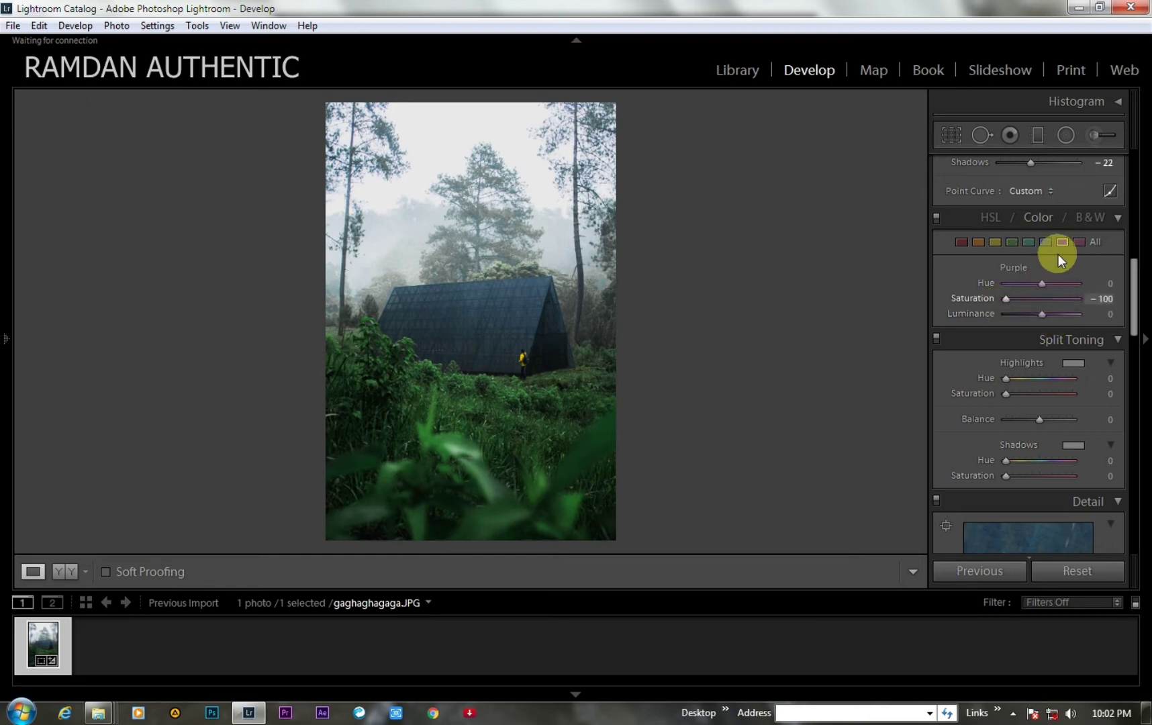
left_click(1080, 243)
left_click_drag(1041, 299, 996, 303)
left_click_drag(1134, 290, 1133, 306)
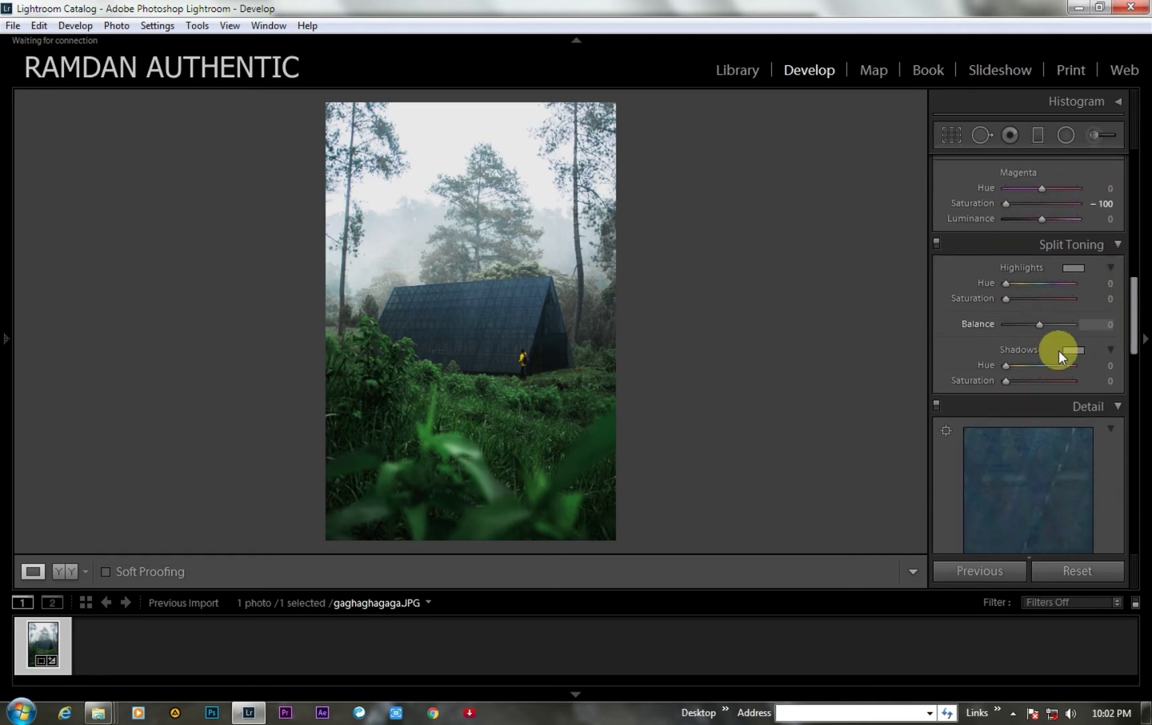
Step: Tint the split-tone shadows blue with Hue 223, Saturation 67 and Balance +100
mouse_move(1006, 368)
left_mouse_down()
mouse_move(1053, 373)
mouse_move(1027, 384)
mouse_move(1074, 392)
mouse_move(1061, 366)
mouse_move(1055, 376)
left_mouse_up()
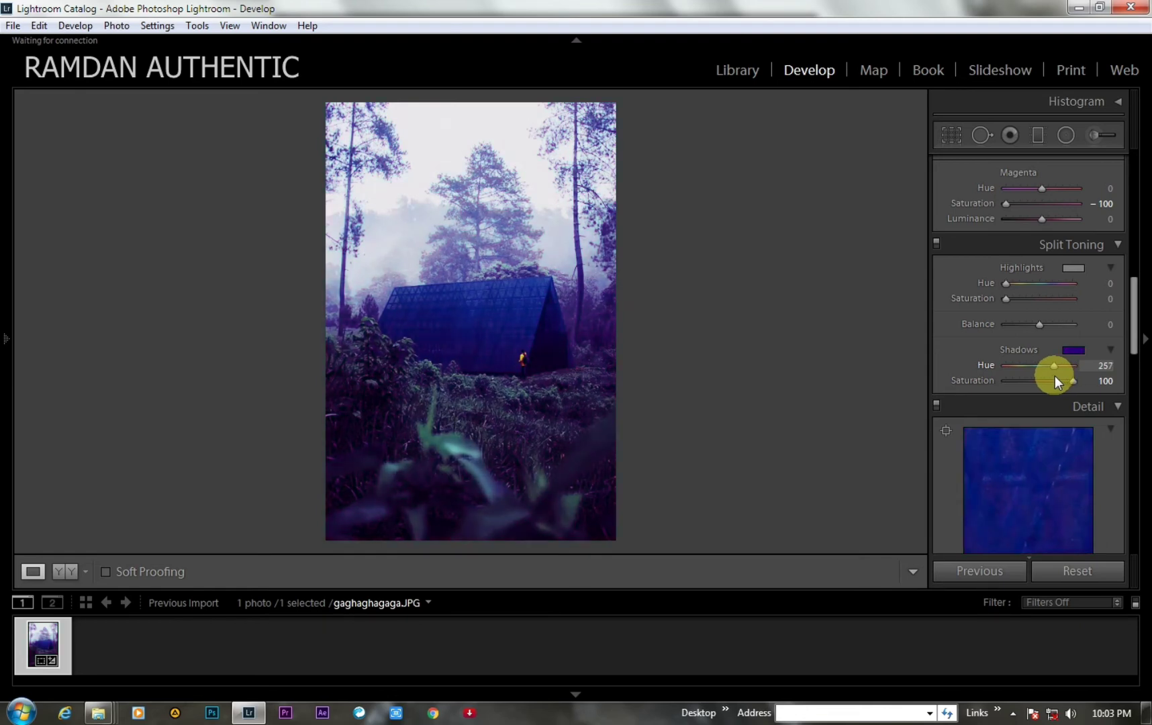
left_click_drag(1038, 325, 1087, 333)
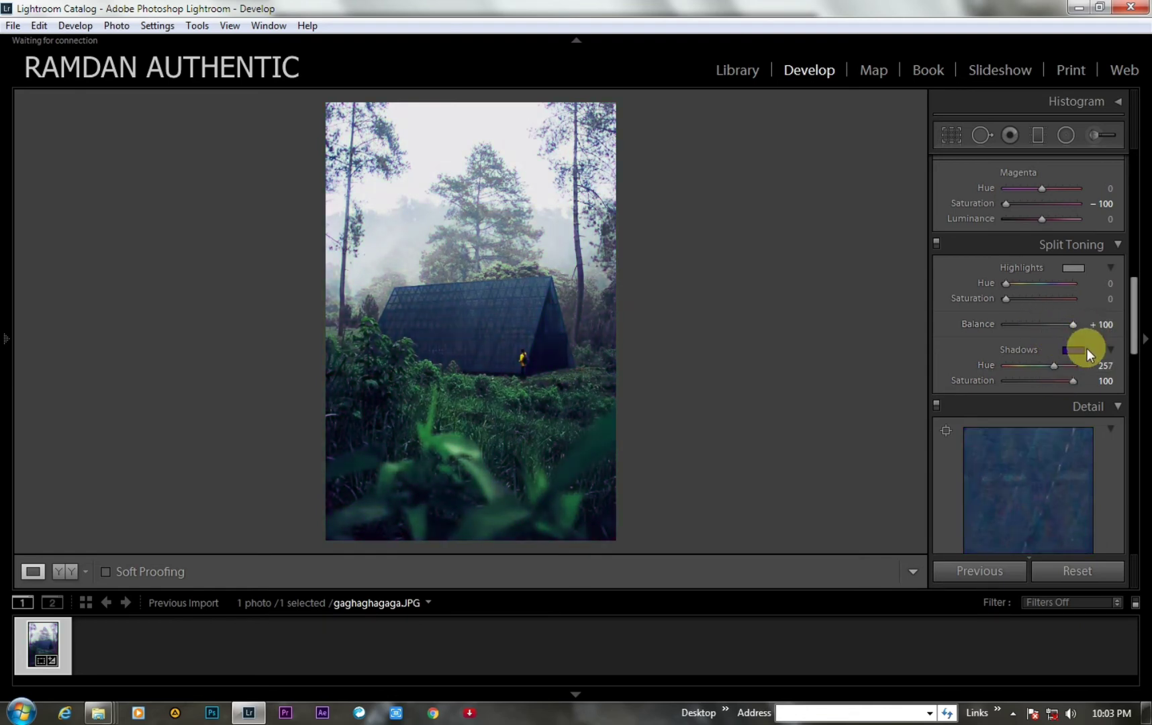
mouse_move(1056, 366)
left_mouse_down()
mouse_move(1046, 362)
mouse_move(1059, 381)
mouse_move(1030, 365)
mouse_move(1053, 371)
left_mouse_up()
left_click_drag(1052, 371, 1049, 366)
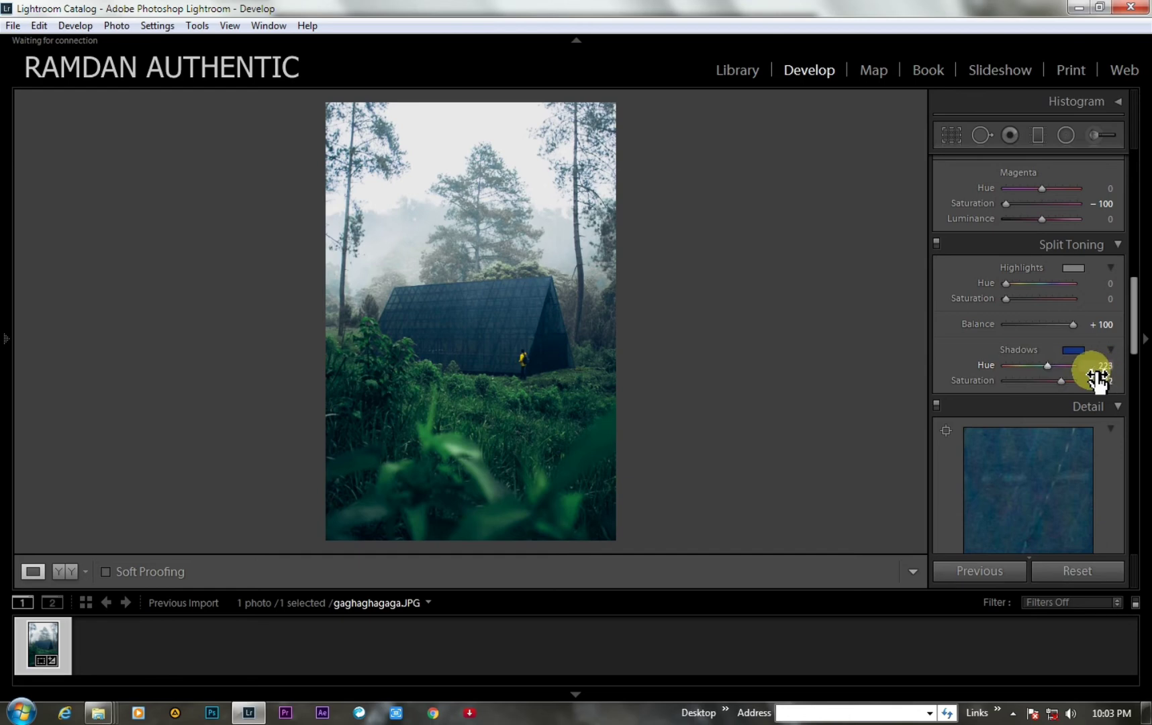
mouse_move(1073, 325)
left_mouse_down()
mouse_move(1047, 323)
mouse_move(1075, 326)
left_mouse_up()
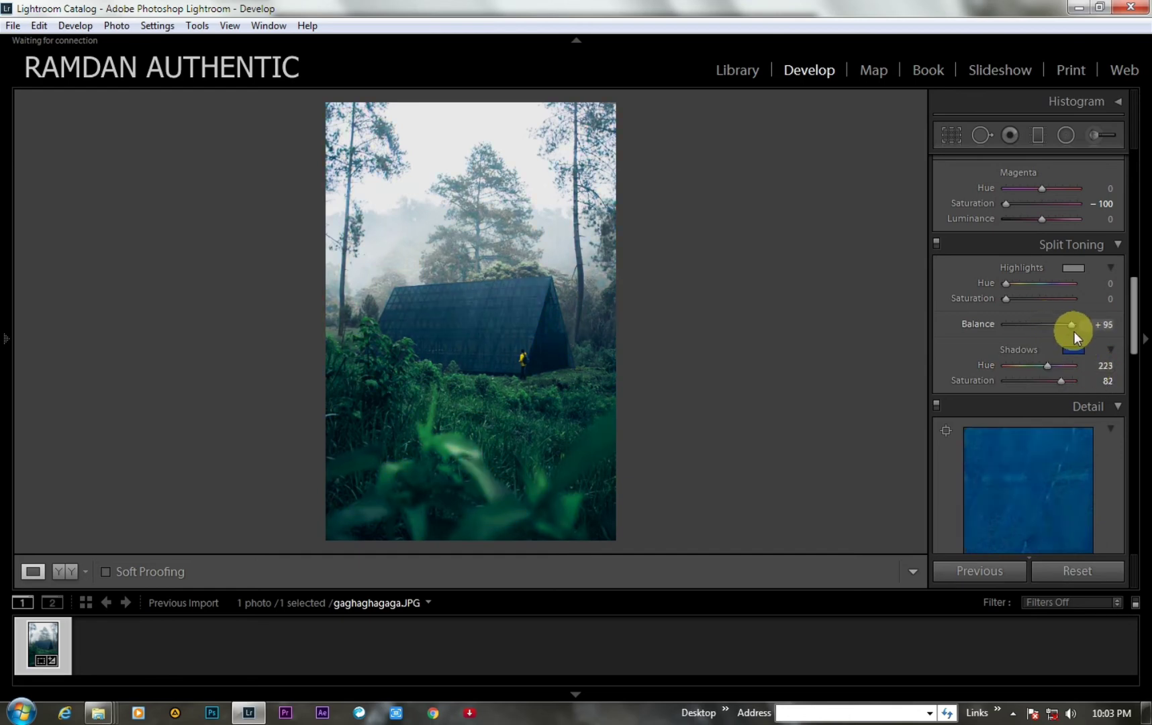
left_click_drag(1062, 381, 1066, 383)
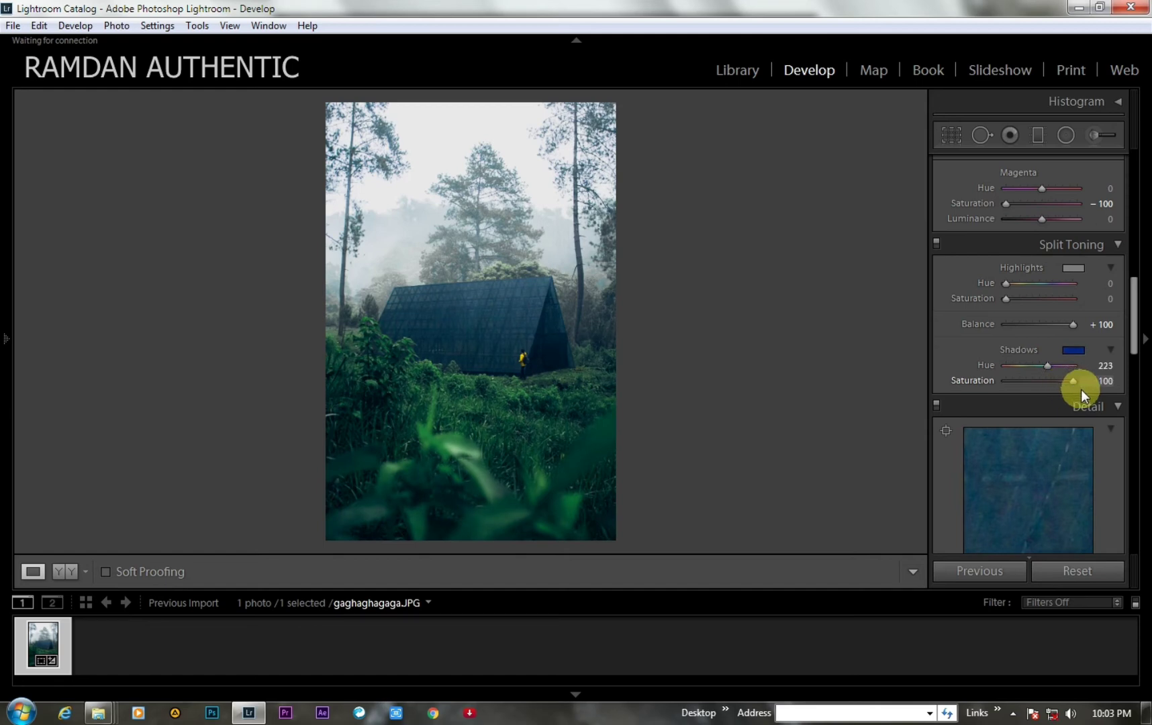
left_click_drag(1073, 381, 1050, 387)
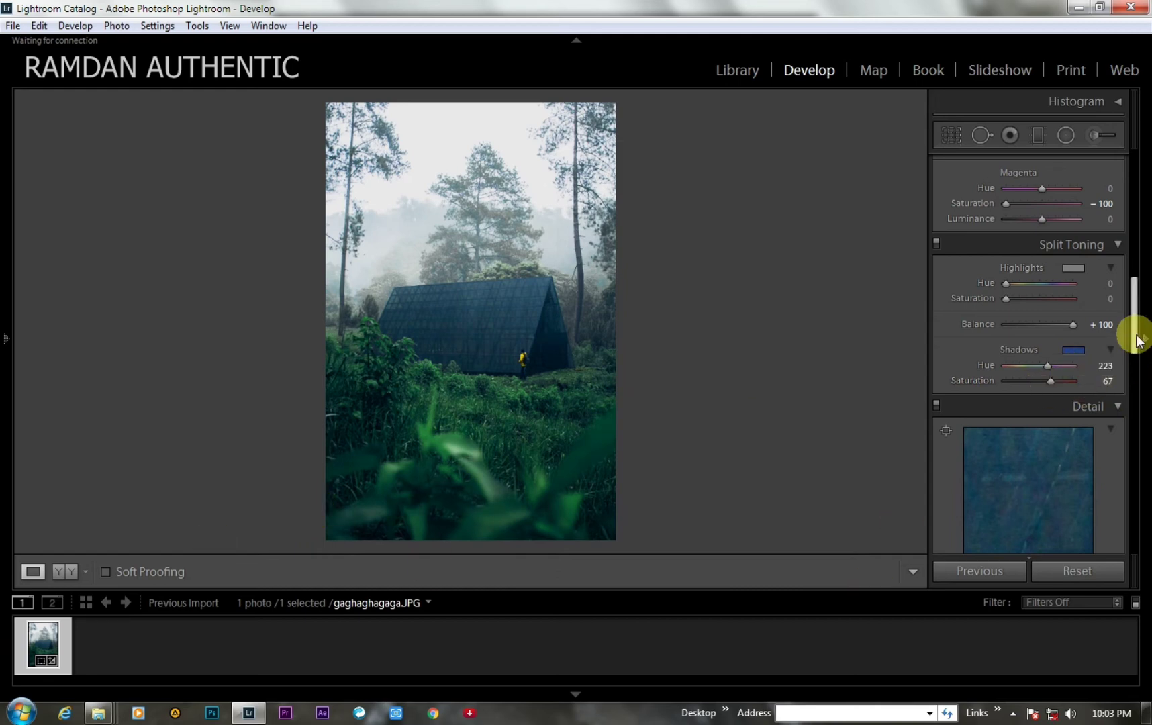
left_click_drag(1136, 340, 1144, 475)
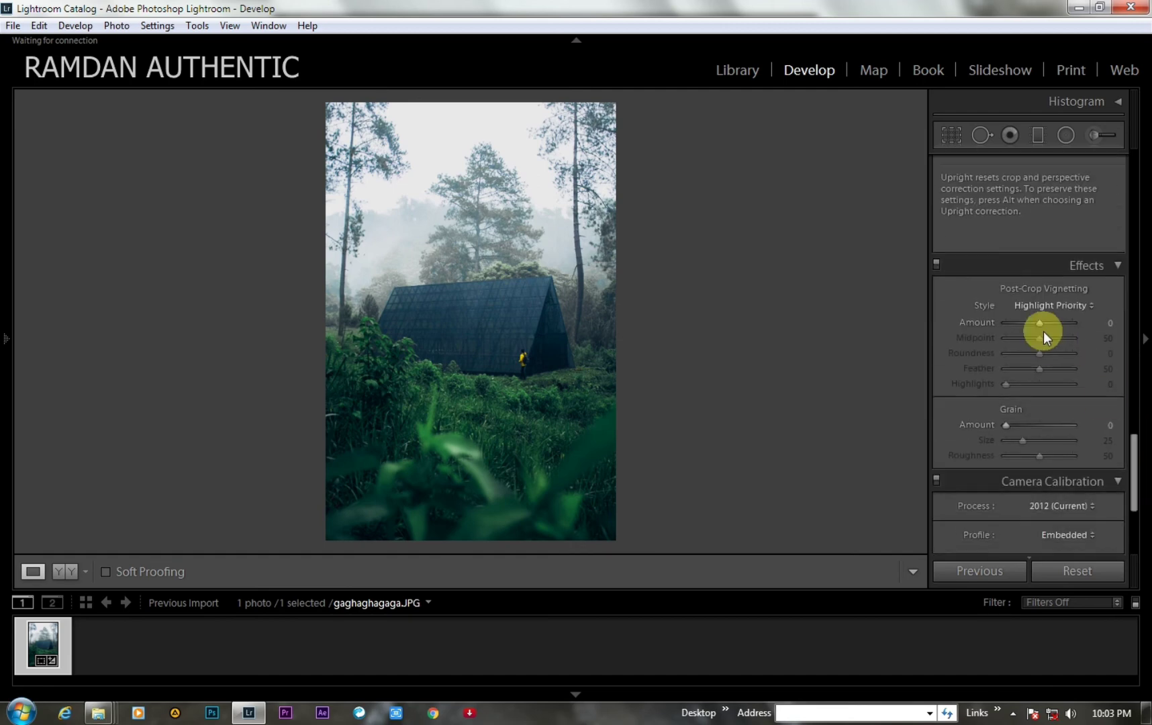
Step: Add a post-crop vignette with Amount -12, Roundness +100, Feather 100, Highlights 100
mouse_move(1036, 326)
left_mouse_down()
mouse_move(1000, 339)
mouse_move(1031, 356)
mouse_move(999, 356)
mouse_move(1079, 354)
mouse_move(989, 368)
mouse_move(1115, 373)
mouse_move(1118, 404)
left_mouse_up()
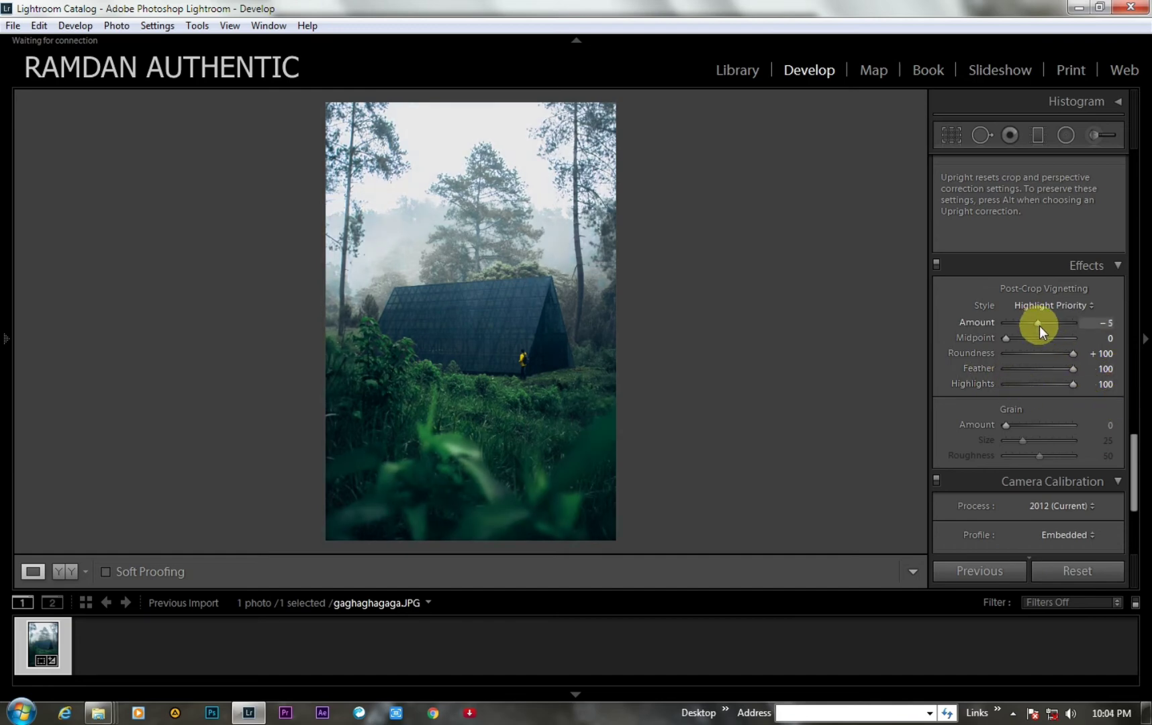
left_click_drag(1040, 326, 1037, 327)
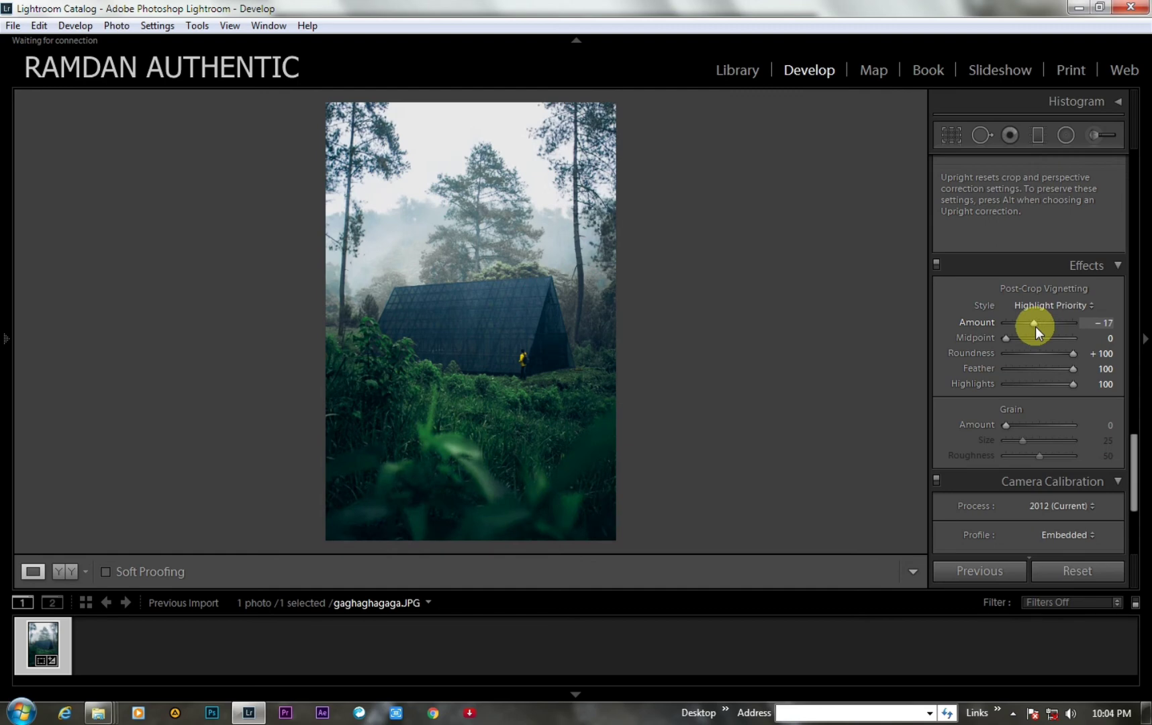
left_click_drag(1034, 324, 1035, 323)
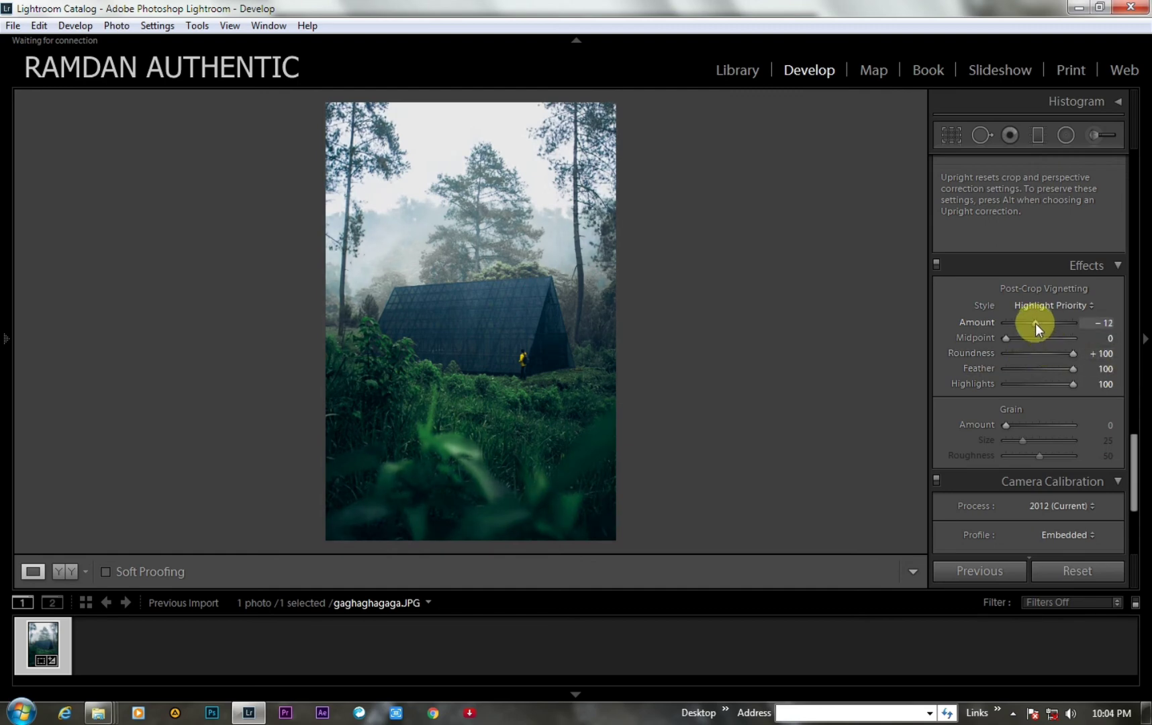
mouse_move(1146, 435)
left_mouse_down()
mouse_move(1124, 442)
mouse_move(1104, 216)
left_mouse_up()
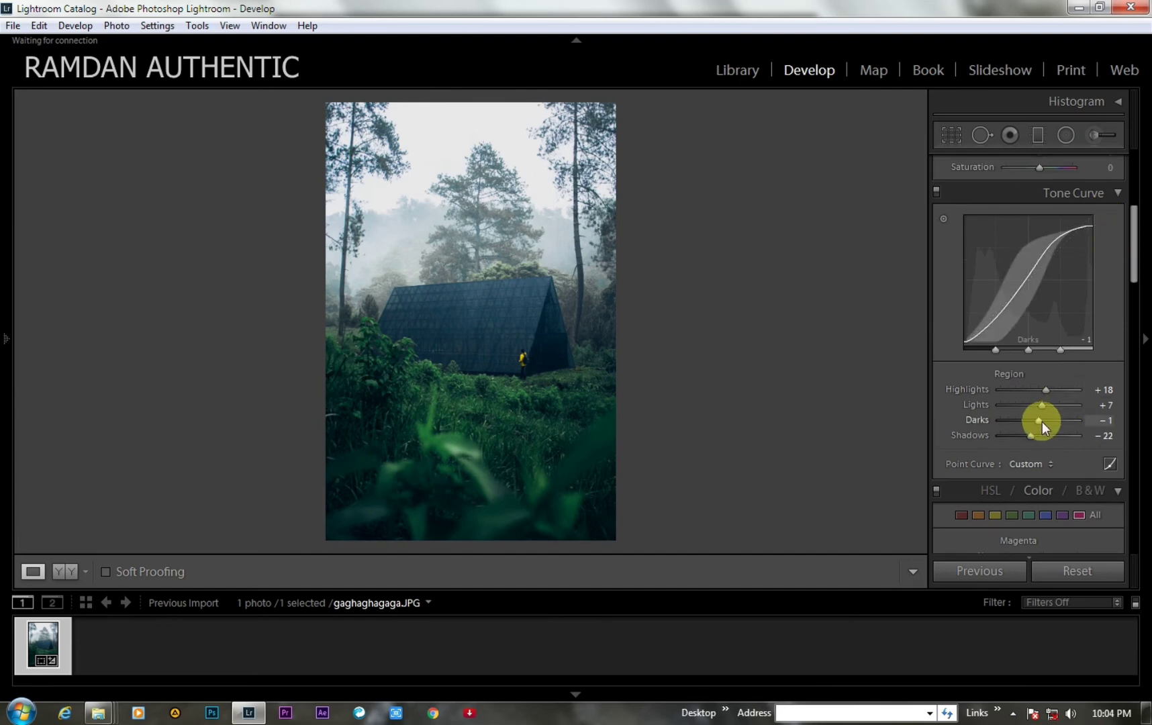
Step: Raise the tone curve Darks to +11 and Lights to +20
mouse_move(1039, 421)
left_mouse_down()
mouse_move(1052, 407)
mouse_move(1035, 401)
mouse_move(1047, 407)
left_mouse_up()
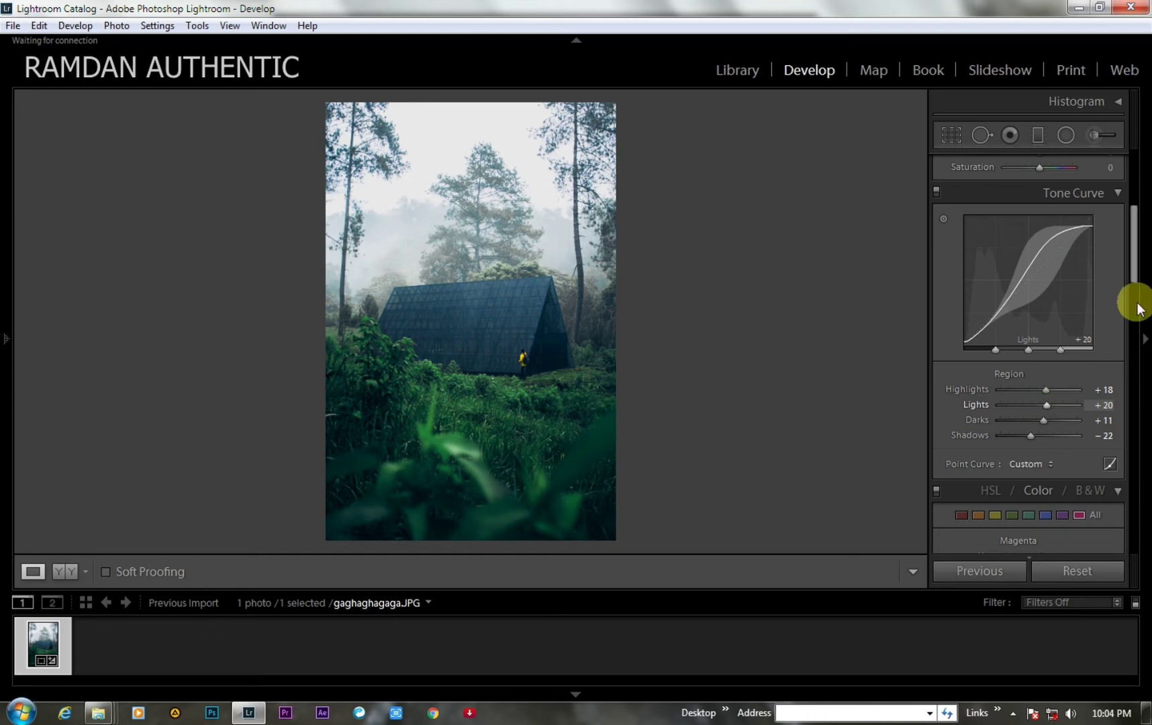
left_click_drag(1133, 278, 1136, 206)
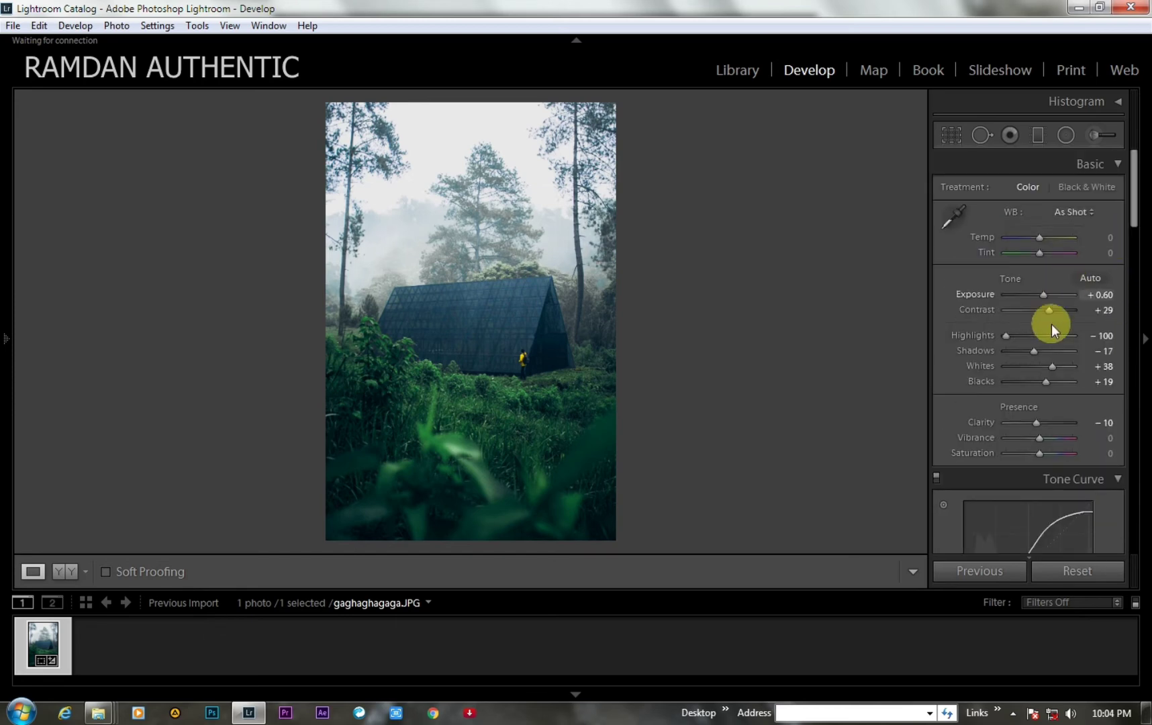
Step: Set Basic Contrast +38, Shadows -12, Whites +21 and Blacks +36
left_click_drag(1052, 311, 1054, 309)
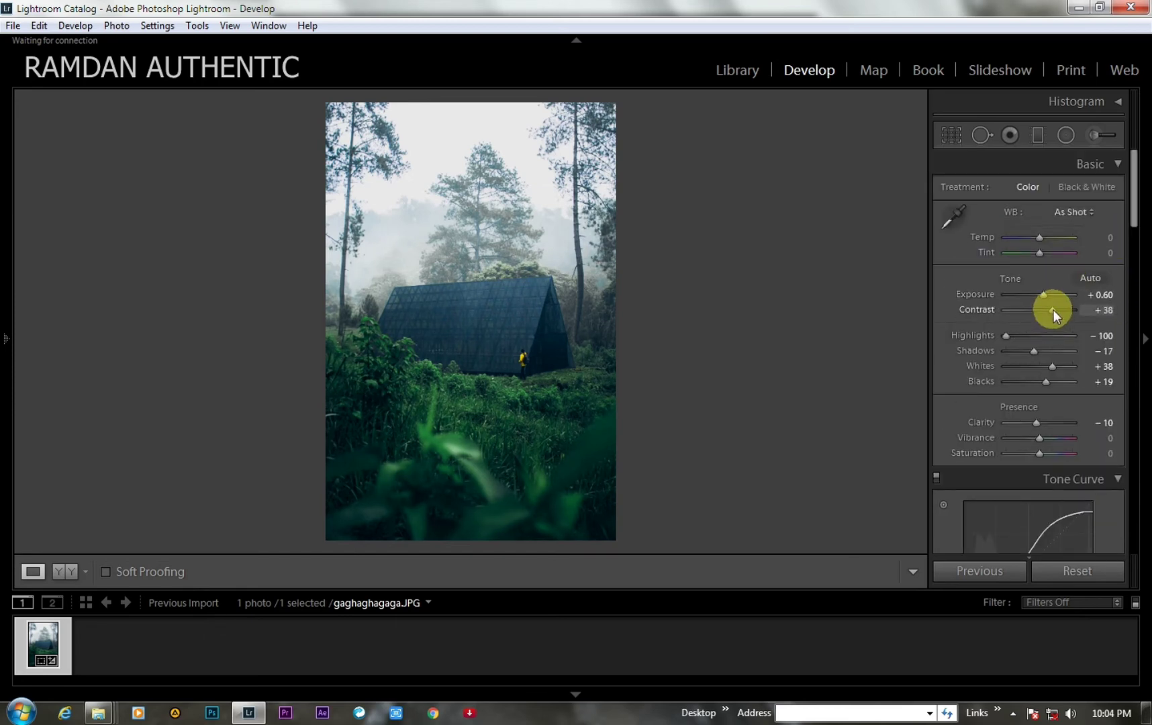
mouse_move(1034, 352)
left_mouse_down()
mouse_move(1022, 350)
mouse_move(1051, 369)
mouse_move(1039, 367)
mouse_move(1054, 386)
left_mouse_up()
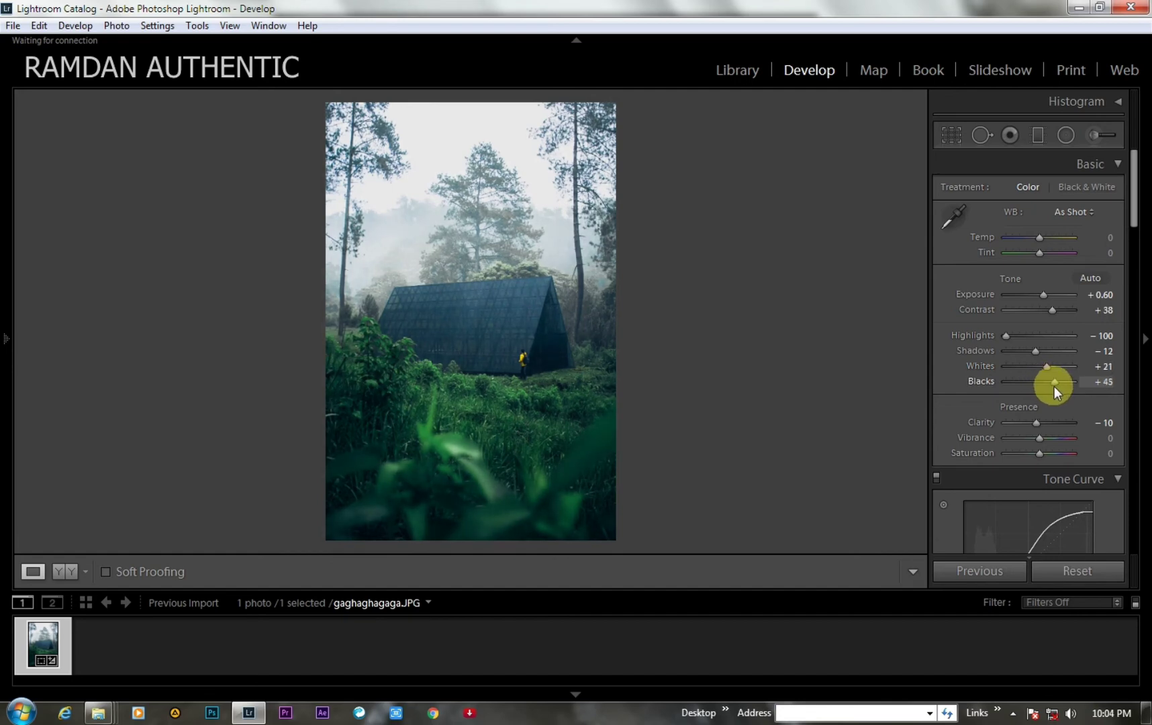
left_click_drag(1134, 216, 1139, 316)
Step: Try further desaturating greens and blues, undoing the blue saturation change
left_click(1010, 400)
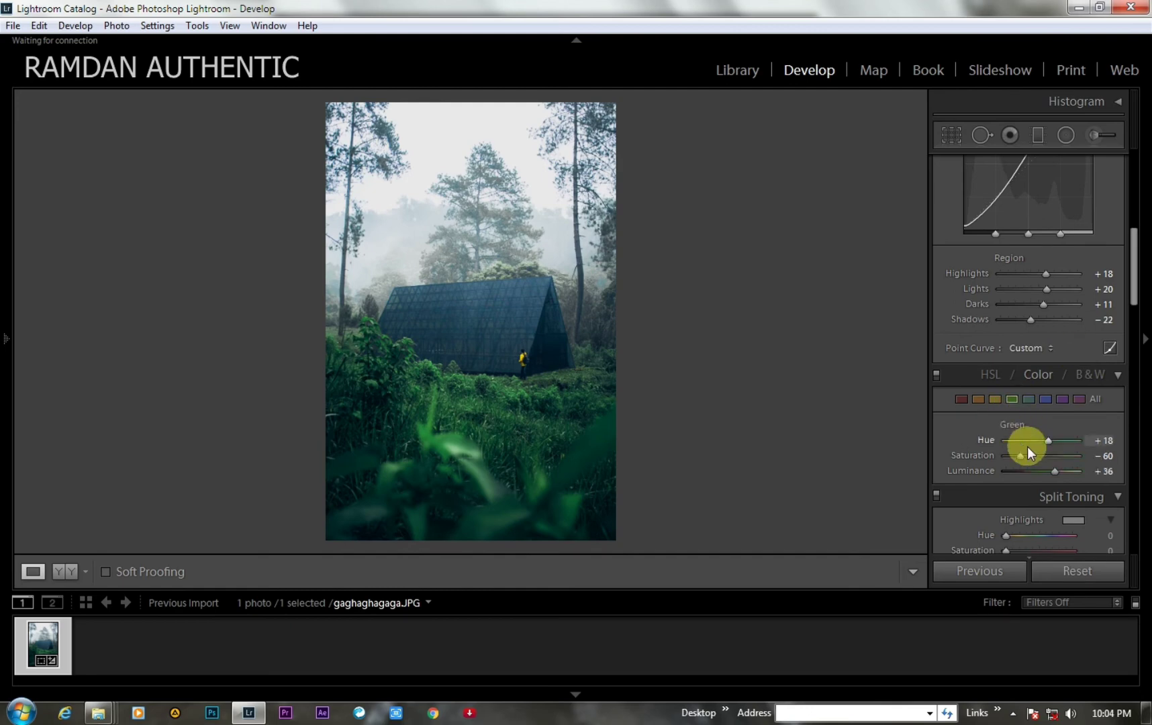
mouse_move(1020, 456)
left_mouse_down()
mouse_move(1033, 459)
mouse_move(1010, 466)
mouse_move(1022, 477)
left_mouse_up()
left_click(1045, 399)
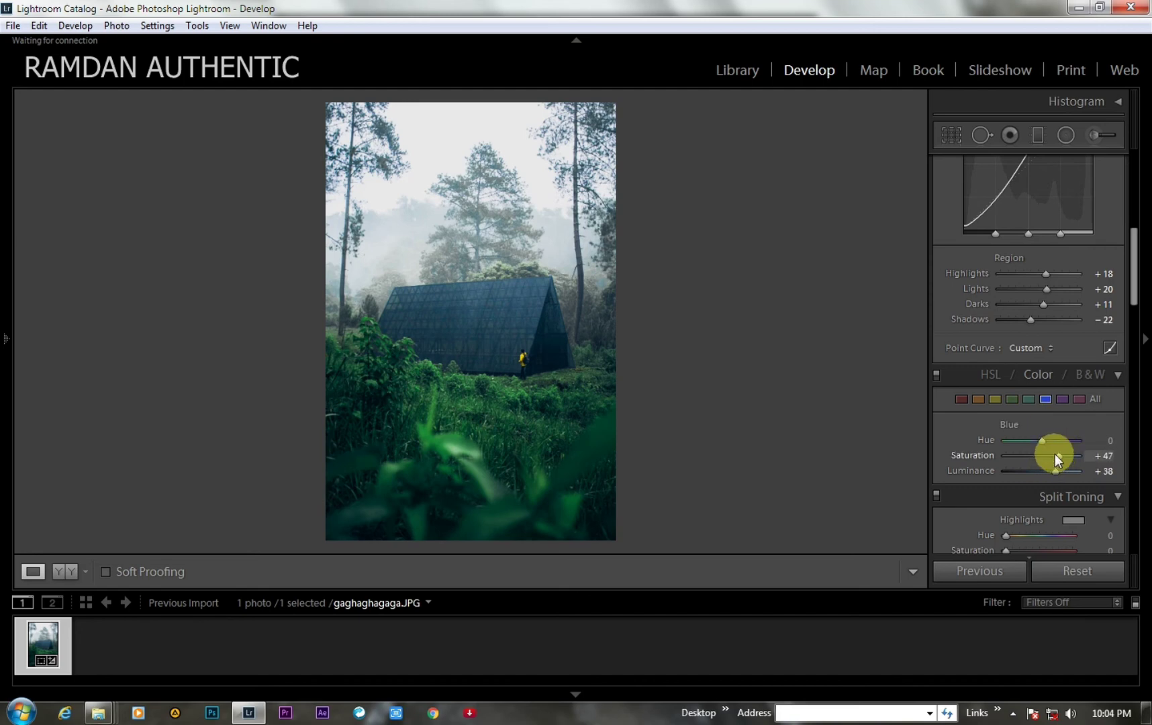
left_click_drag(1055, 456, 1005, 455)
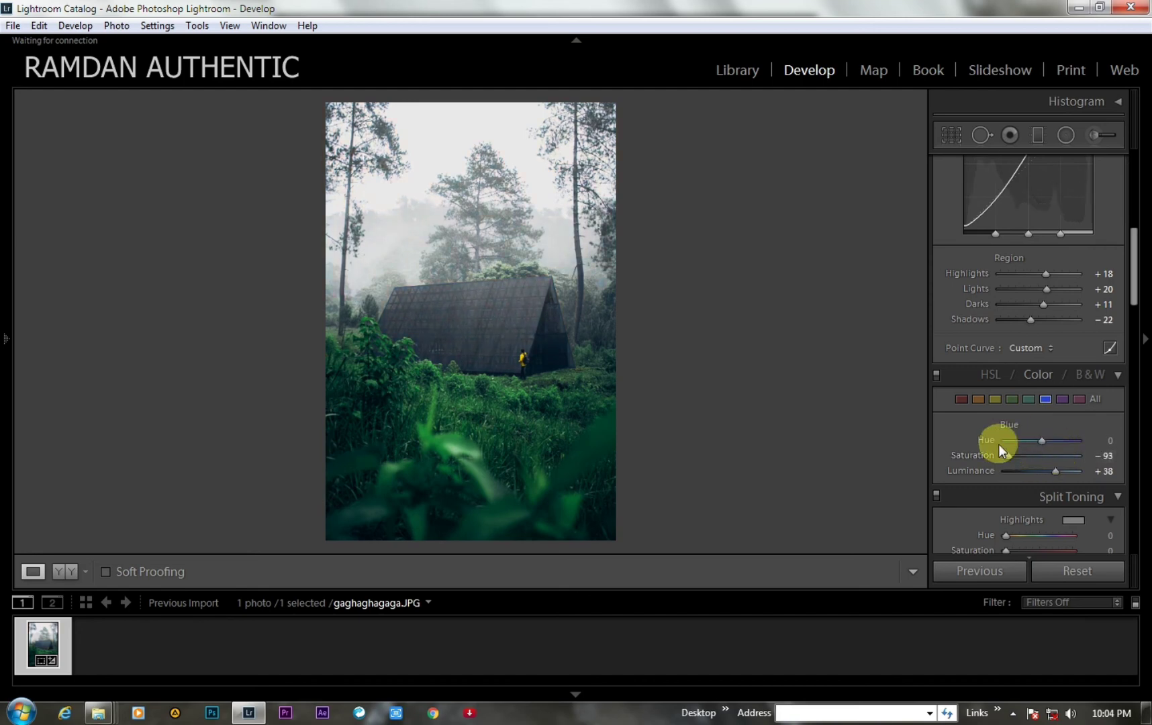
key("ctrl+z")
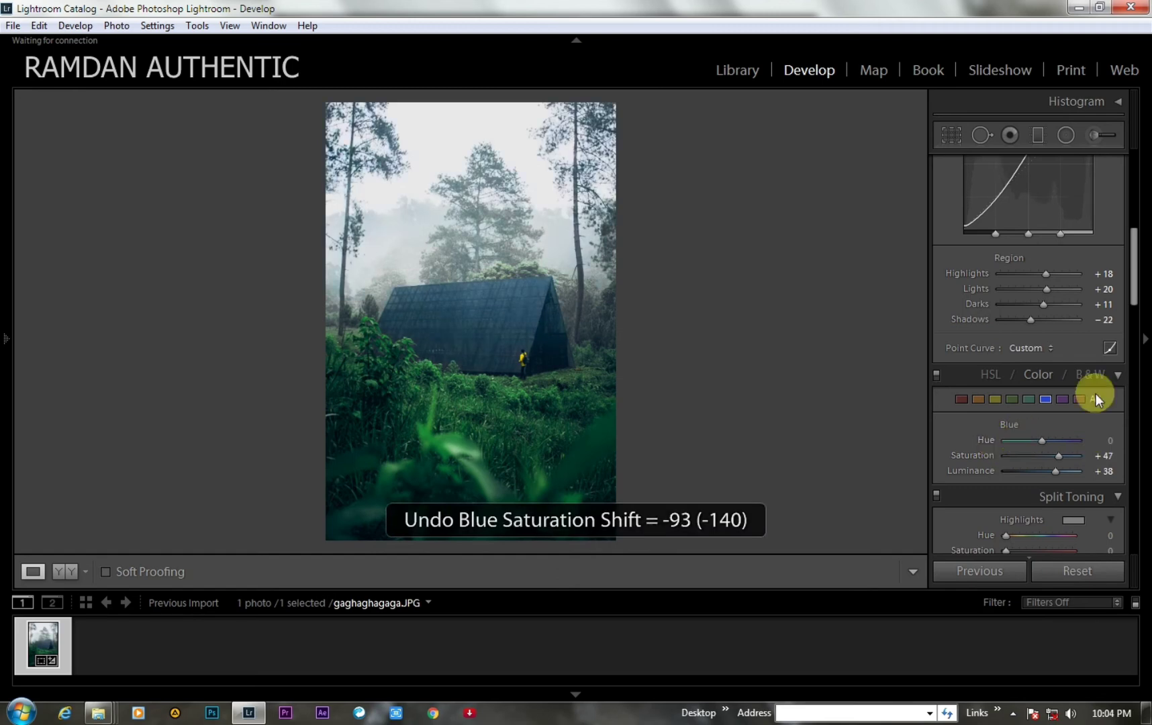
Step: Return green Saturation to -60 and shift green Hue to about -16
left_click(1012, 399)
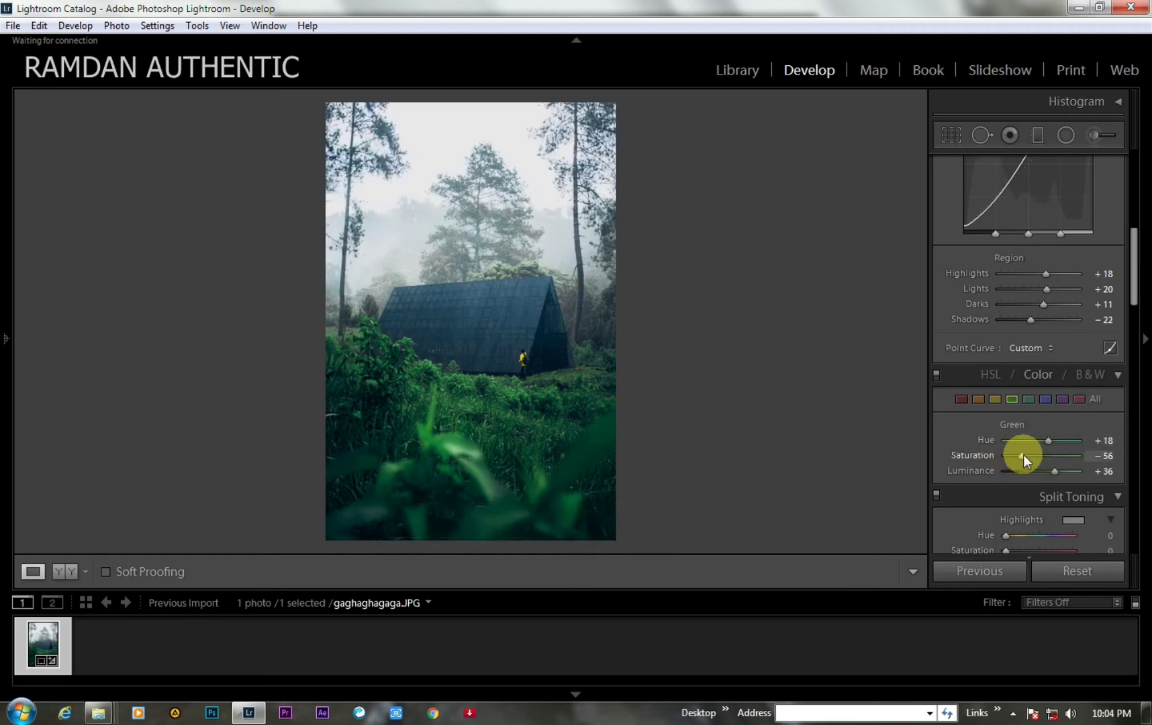
left_click_drag(1023, 455, 1022, 454)
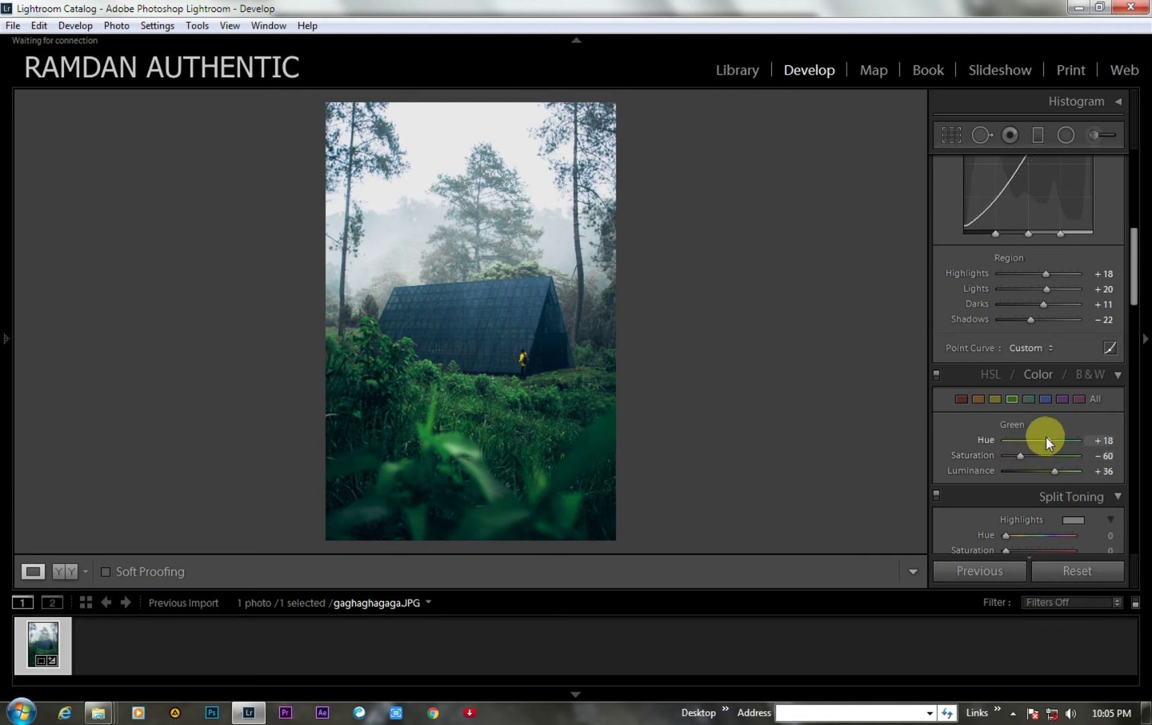
mouse_move(1046, 439)
left_mouse_down()
mouse_move(1058, 441)
mouse_move(1026, 439)
left_mouse_up()
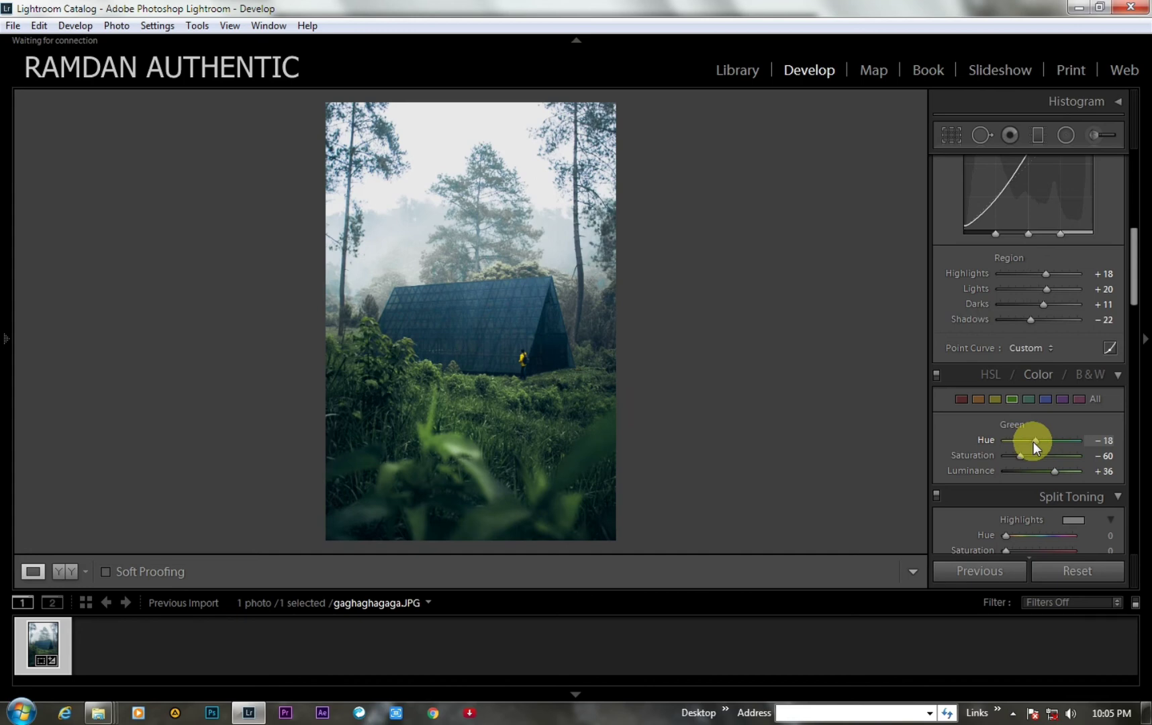
left_click_drag(1033, 442, 1032, 443)
left_click_drag(1021, 442, 1036, 443)
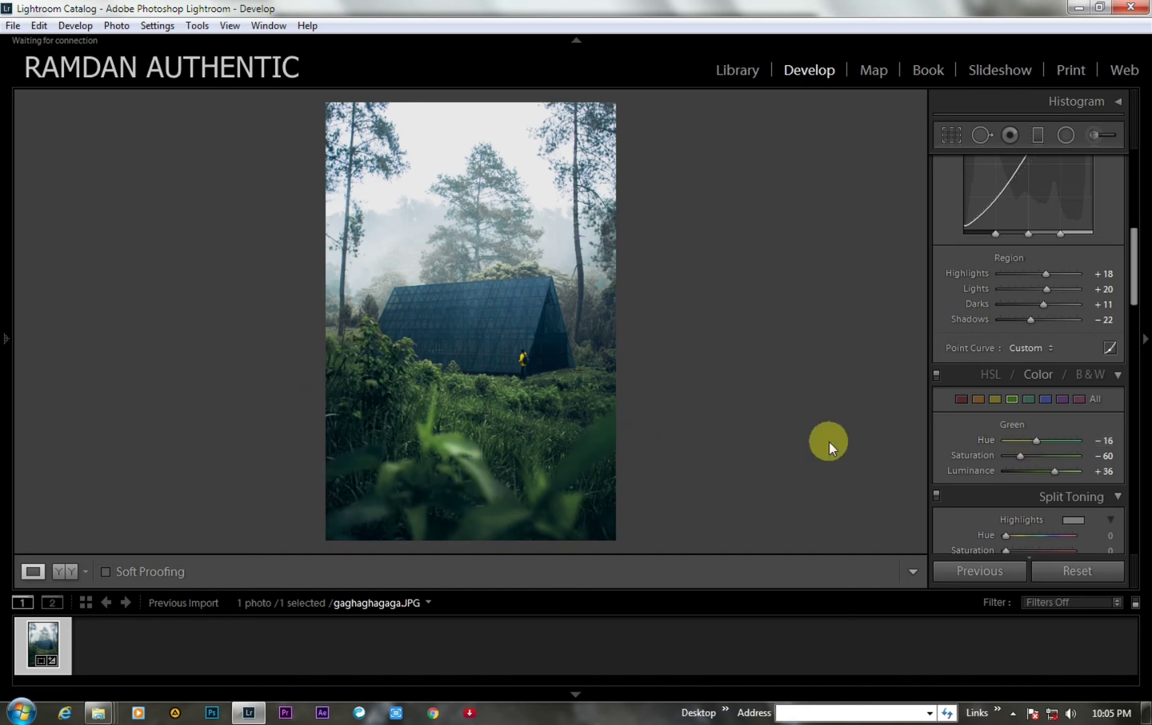
Step: Straighten the photo to a 3.56° angle and commit the crop
left_click(944, 133)
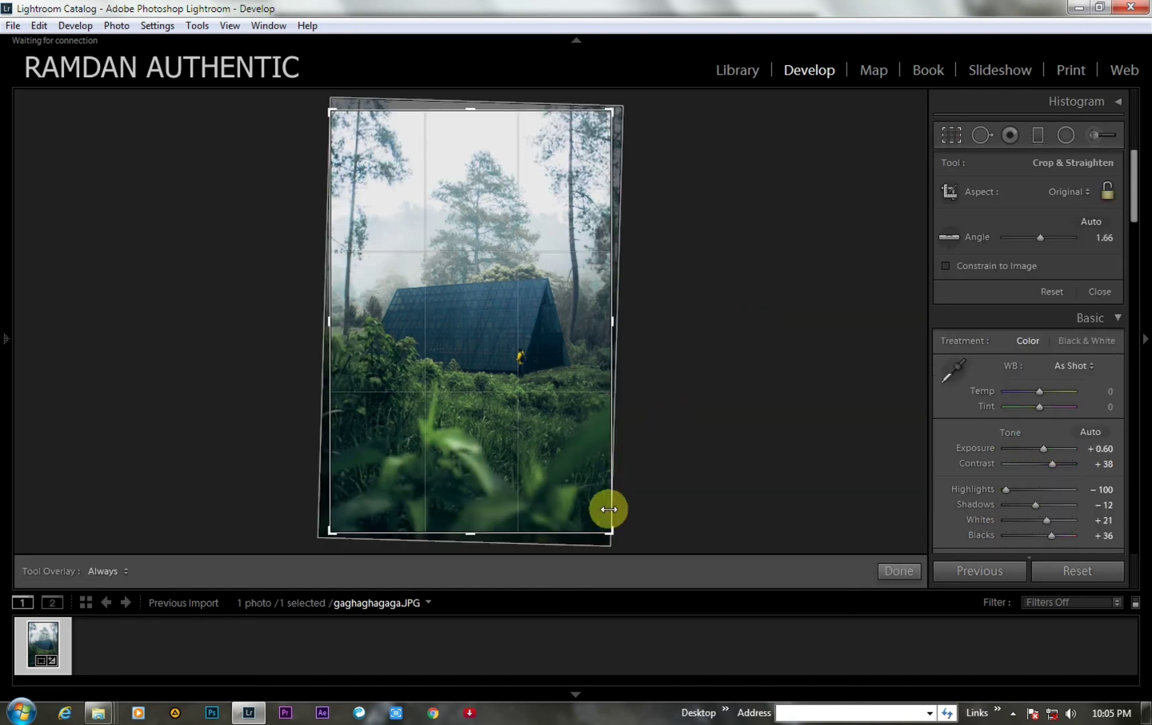
left_click_drag(626, 539, 620, 548)
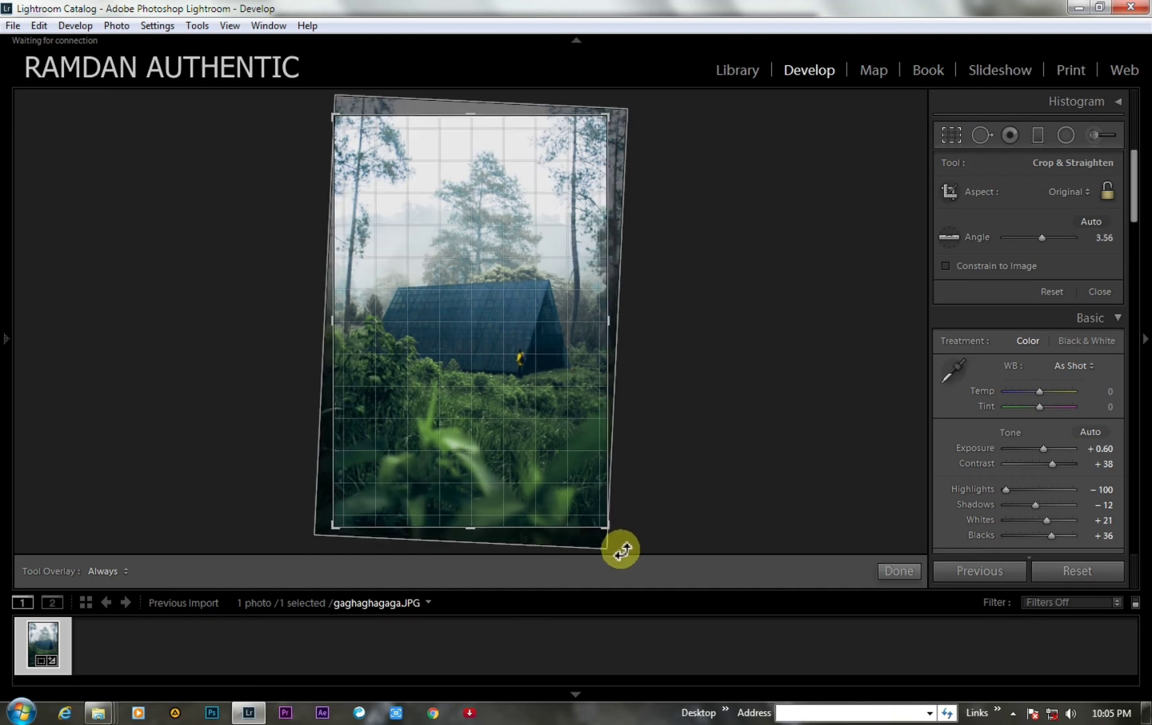
key("Return")
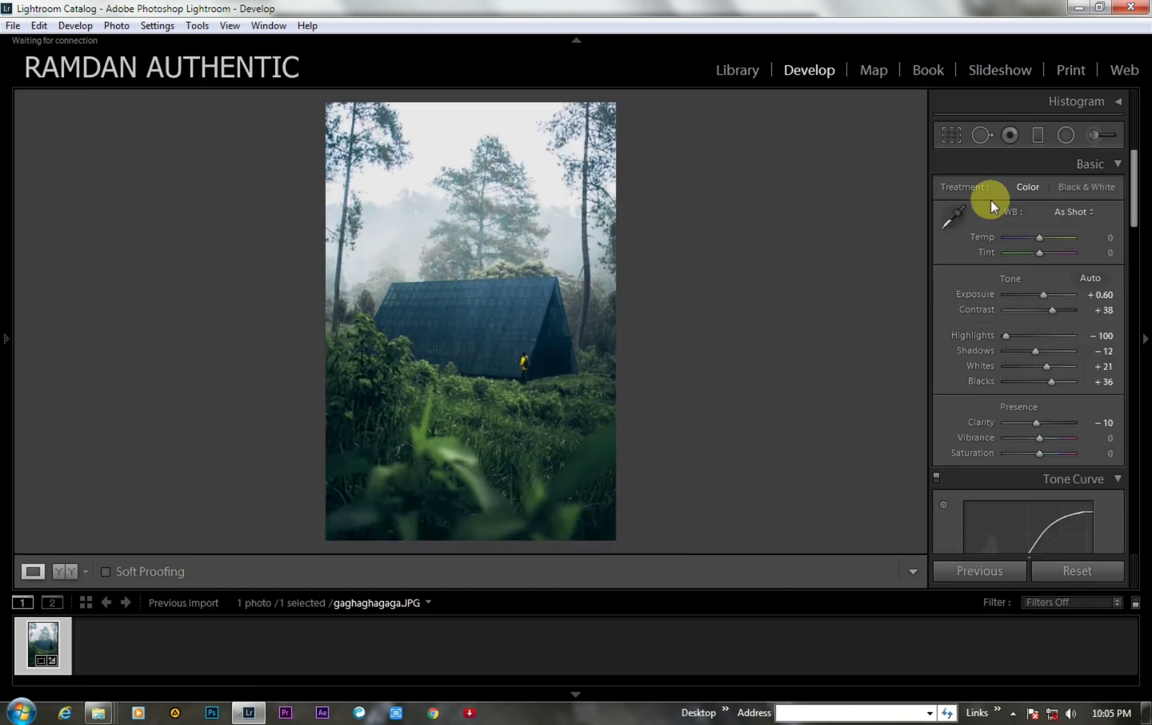
Step: Paint an Exposure 4.00, Clarity −100 fog brush stroke over the upper-left trees
left_click(1068, 131)
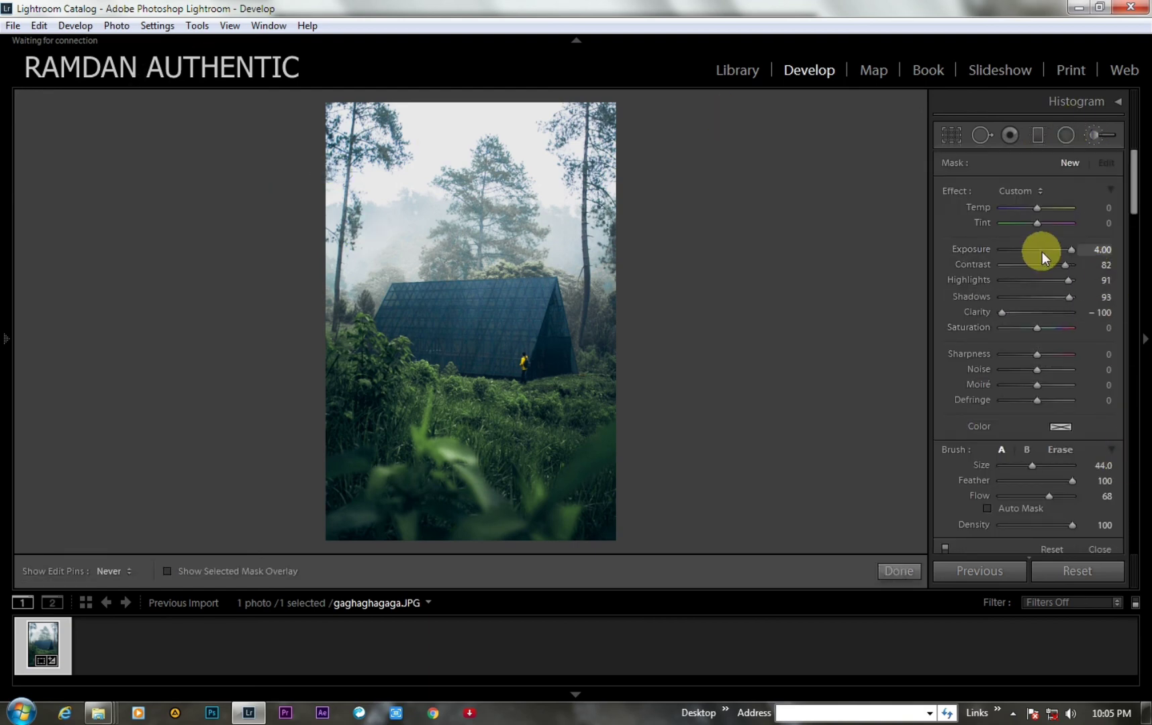
scroll(873, 247, "up", 1)
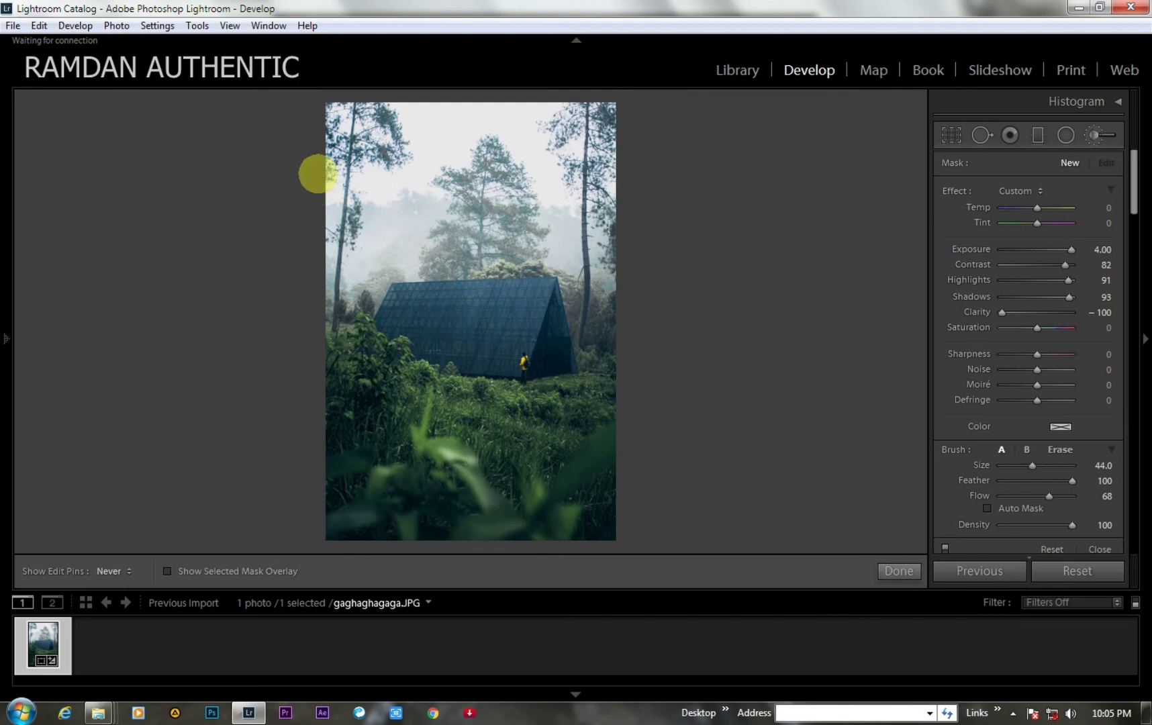
scroll(304, 173, "up", 1)
scroll(304, 173, "up", 2)
scroll(311, 167, "up", 3)
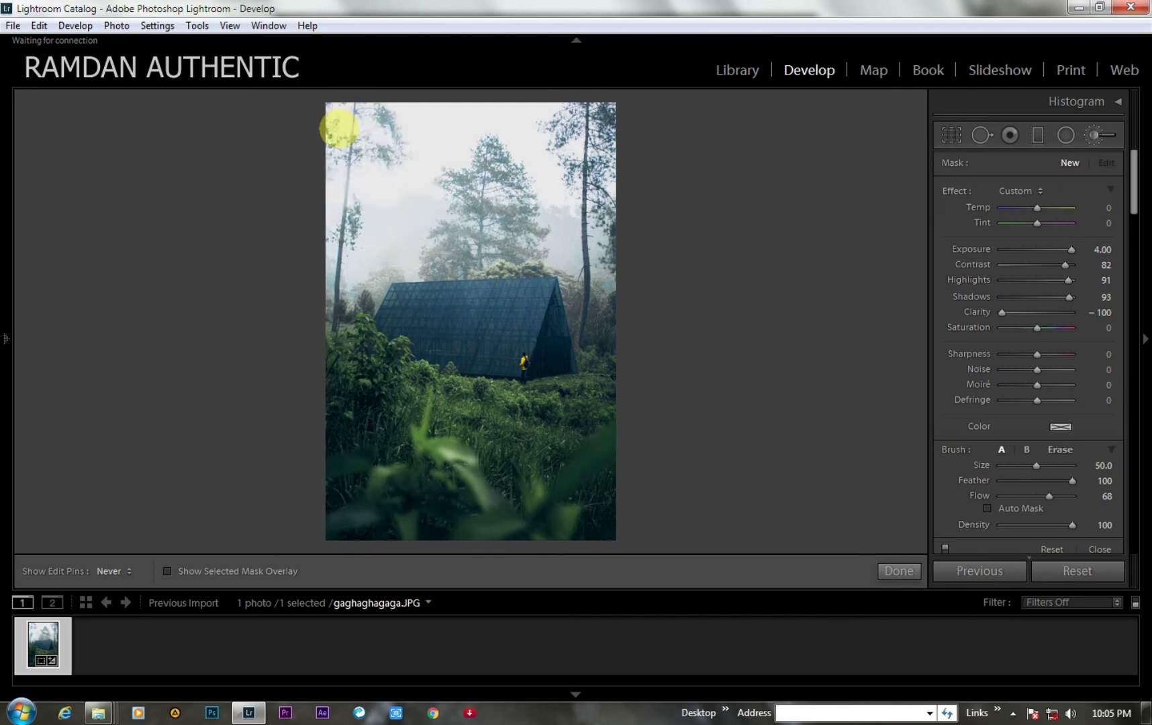
left_click_drag(380, 123, 837, 206)
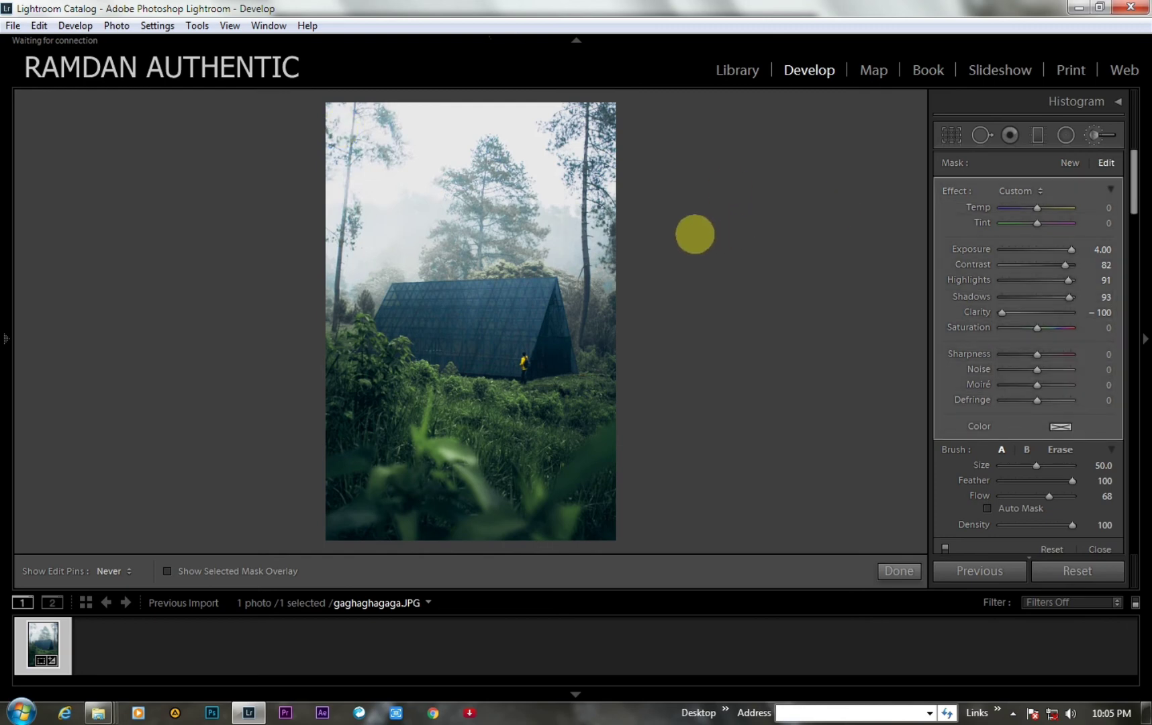
Step: Retry fog strokes across the upper photo, undo them all, and finish brushing
key("ctrl+z")
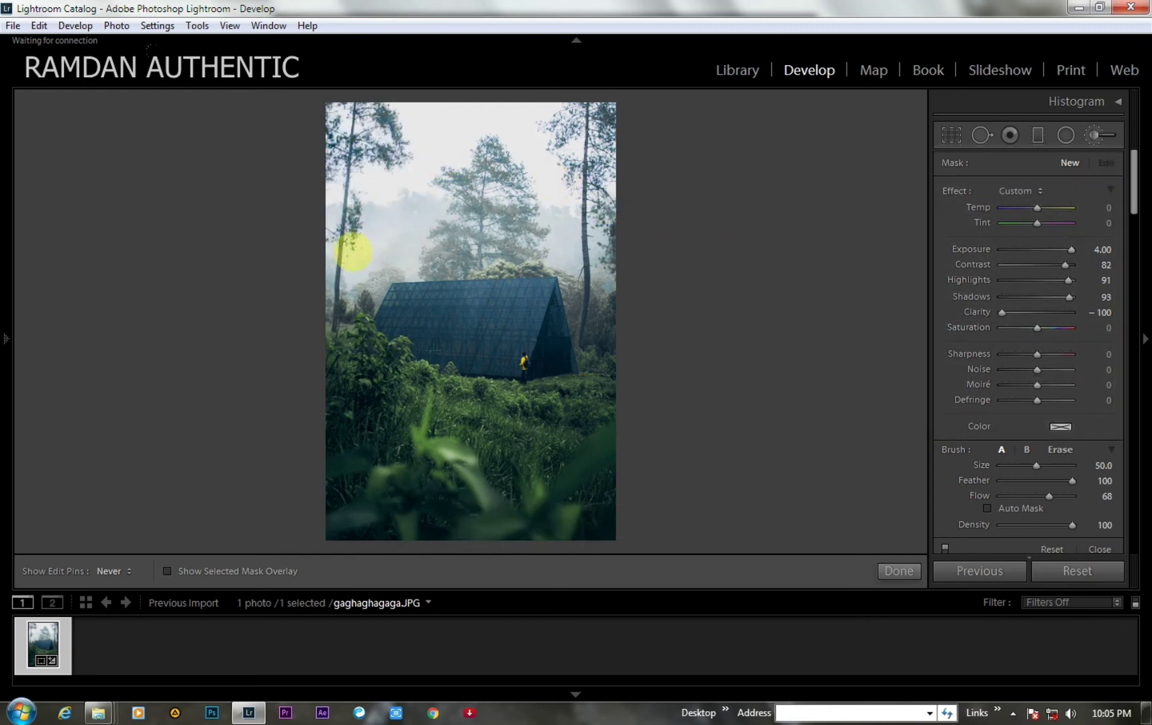
left_click_drag(353, 251, 707, 250)
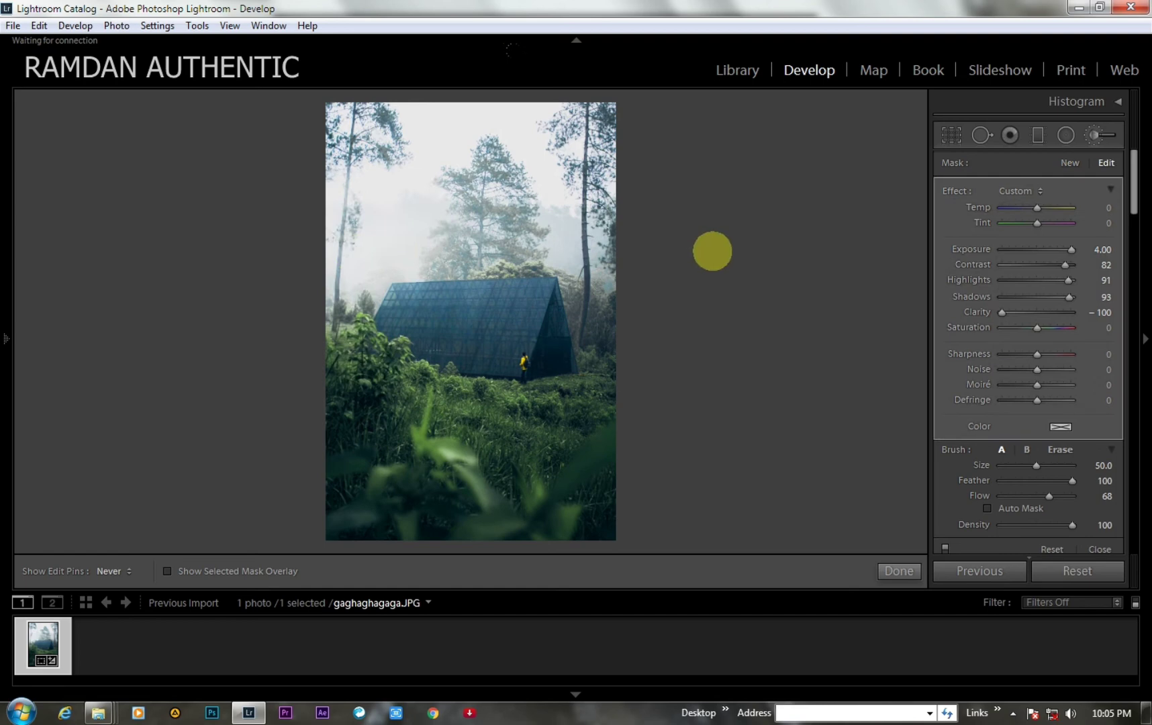
key("ctrl+z")
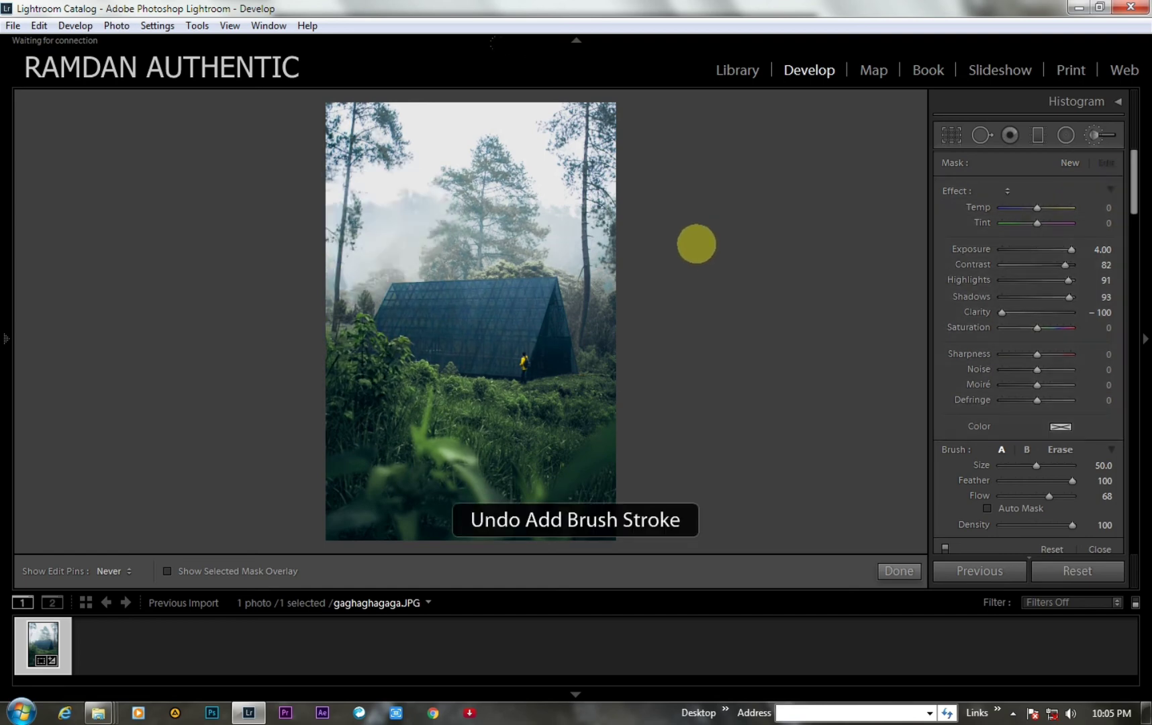
left_click(695, 252)
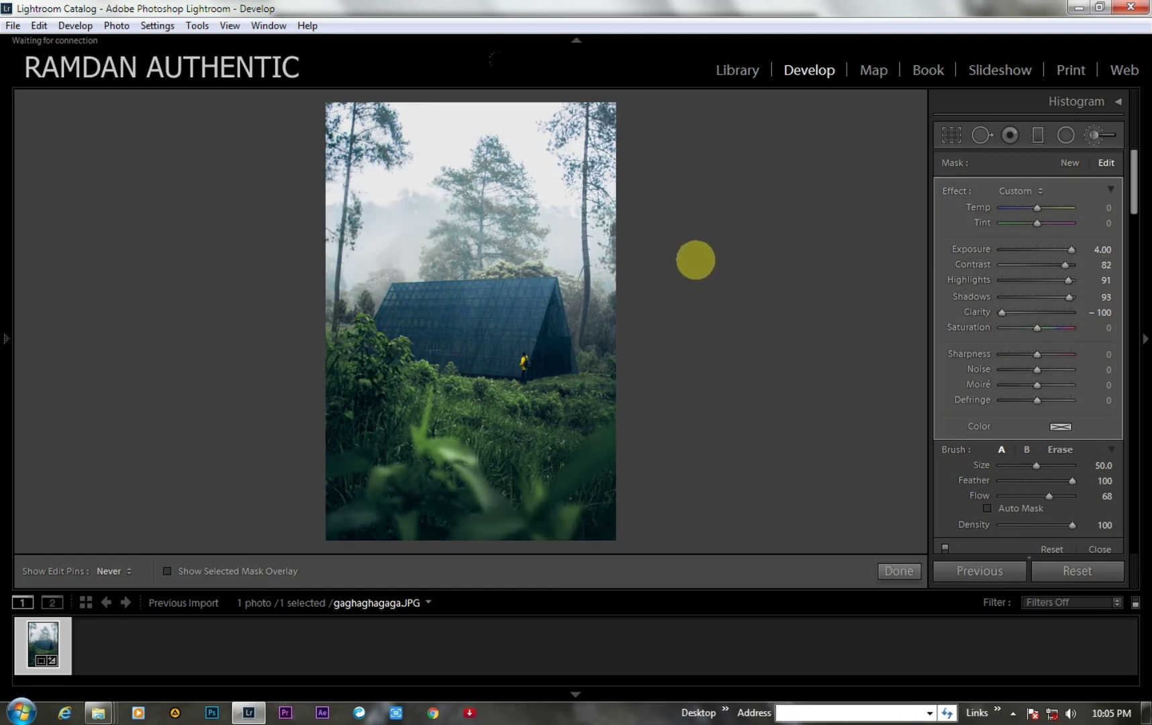
key("ctrl+z")
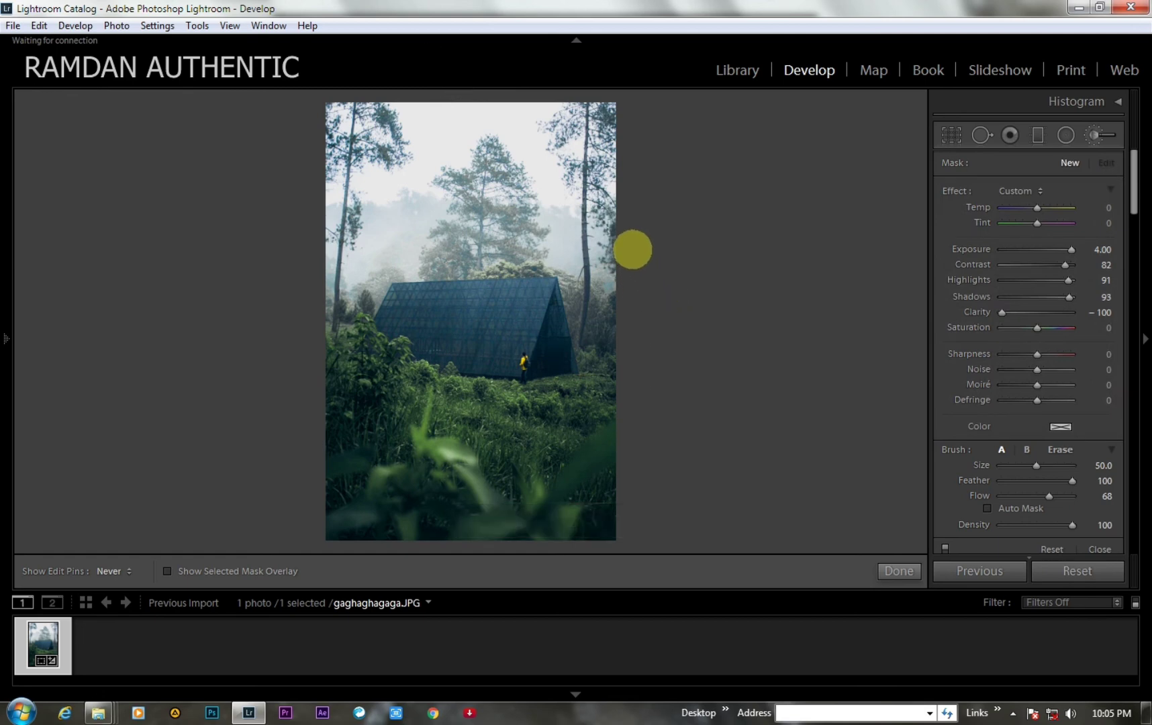
left_click(795, 327)
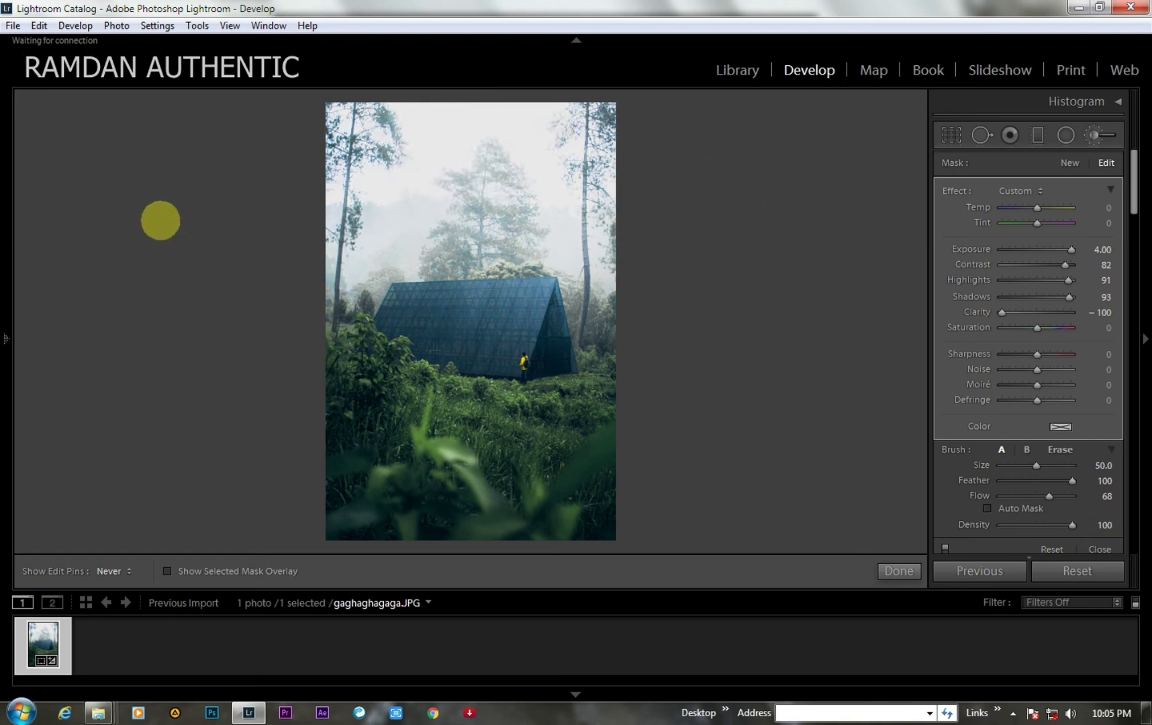
key("ctrl+z")
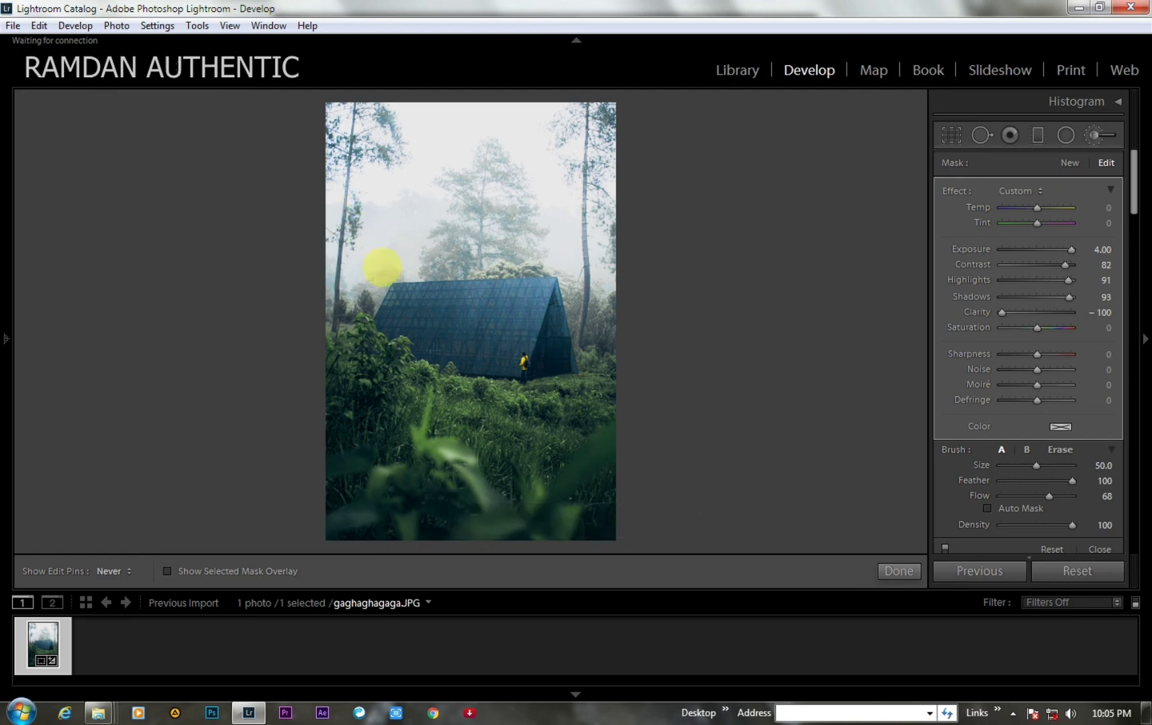
key("ctrl+z")
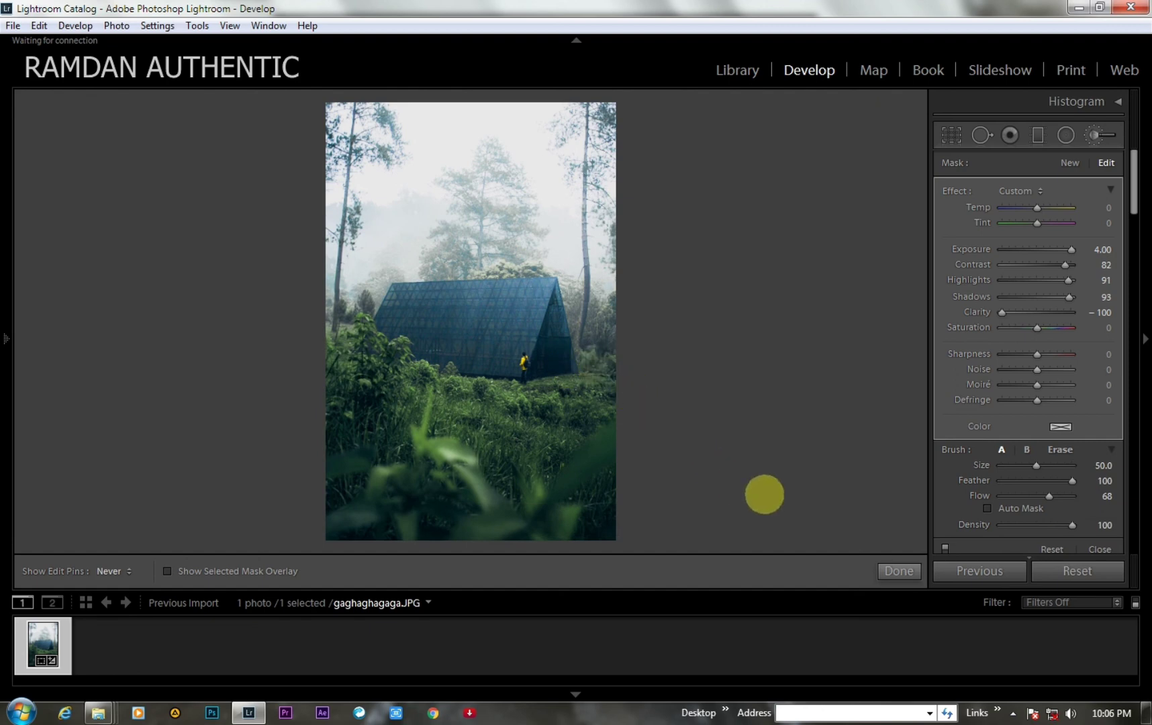
left_click(887, 570)
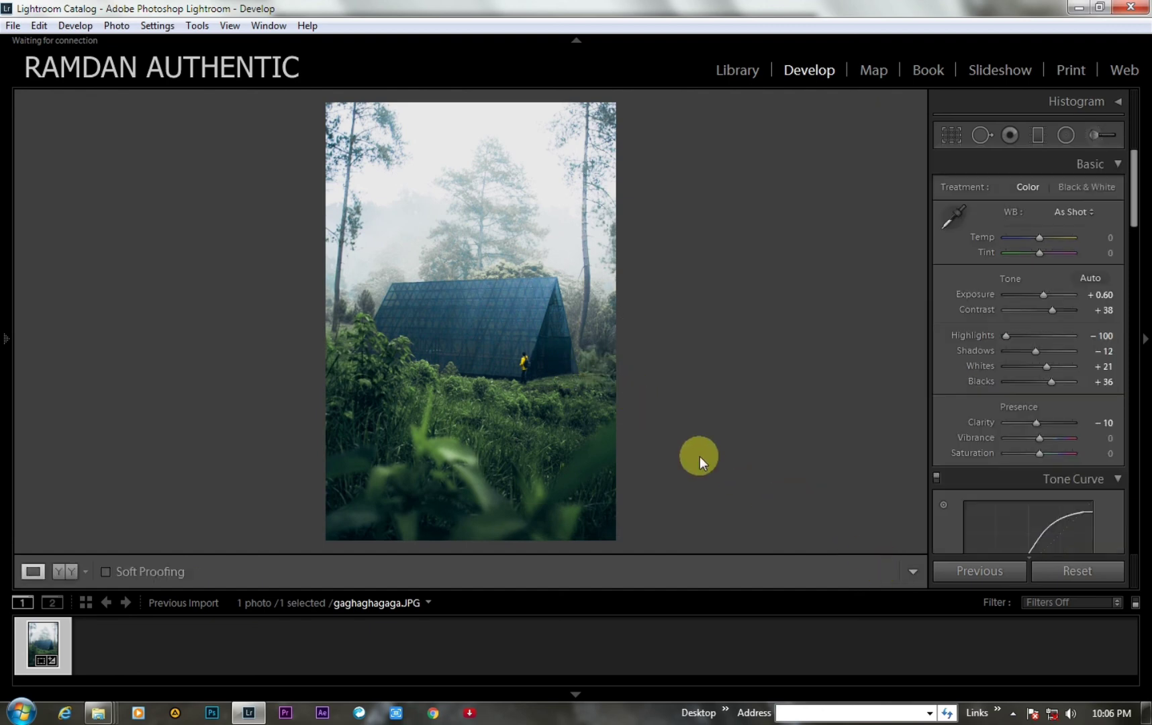
Step: Zoom in to inspect the grass, cabin and misty treetops, then zoom back out
key("z")
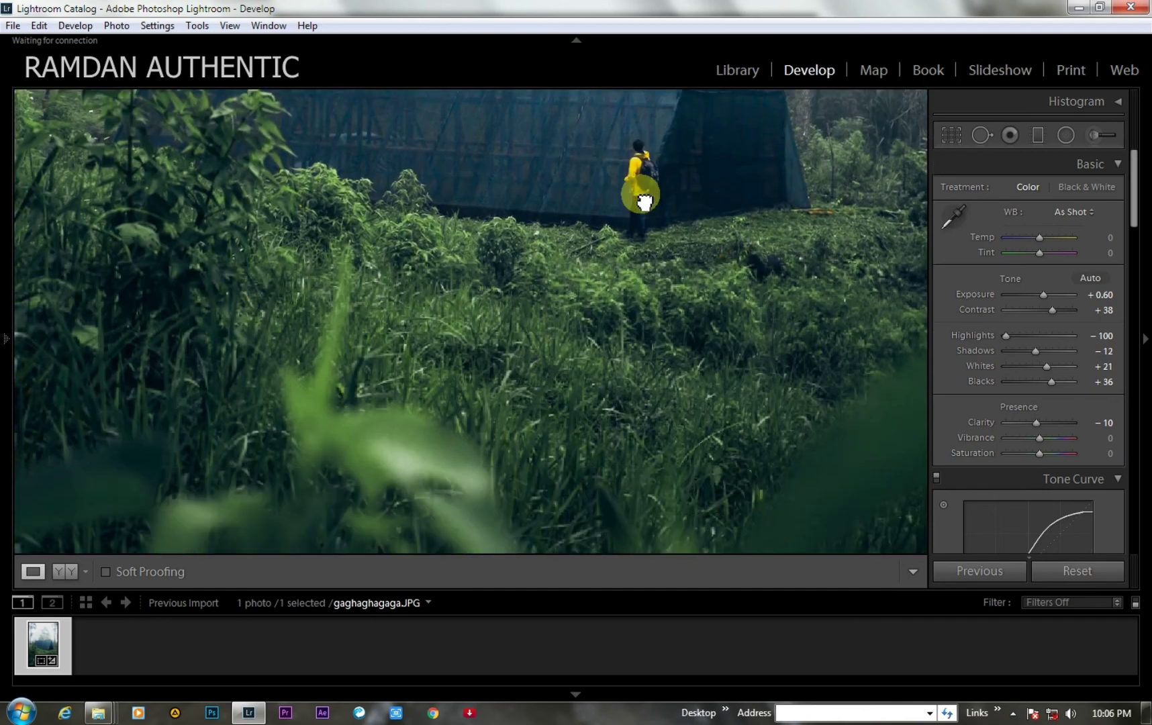
left_click_drag(616, 497, 639, 180)
mouse_move(265, 175)
left_mouse_down()
mouse_move(375, 291)
mouse_move(411, 501)
left_mouse_up()
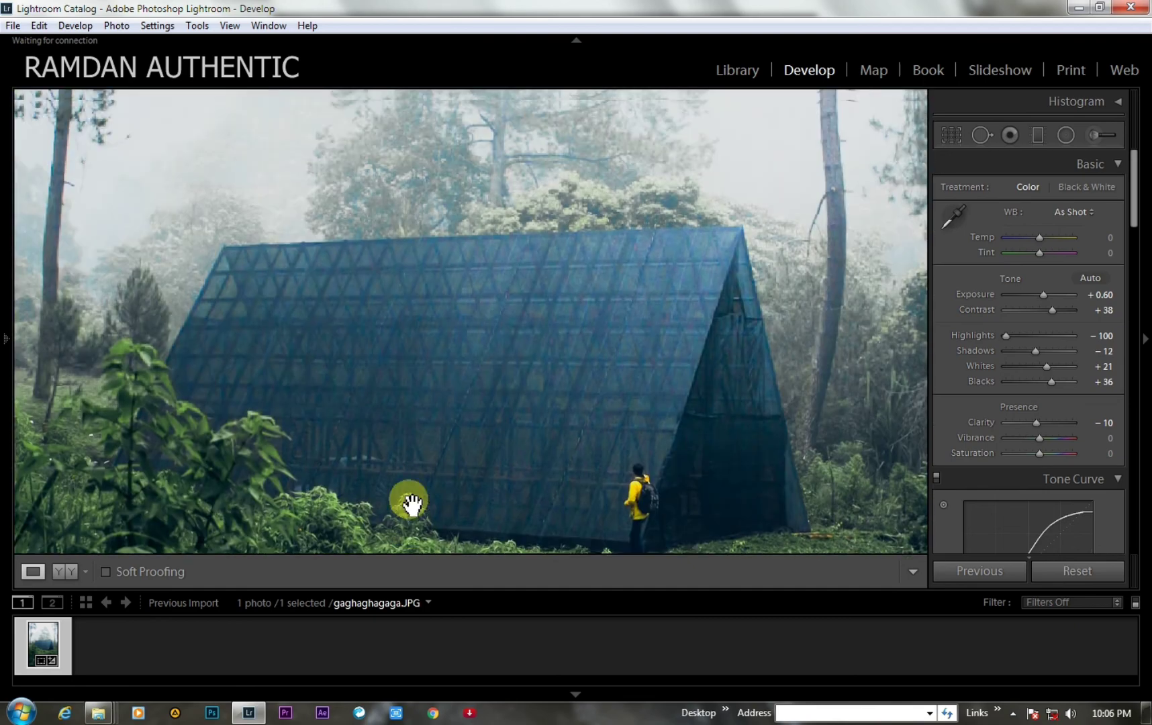
left_click_drag(282, 185, 310, 475)
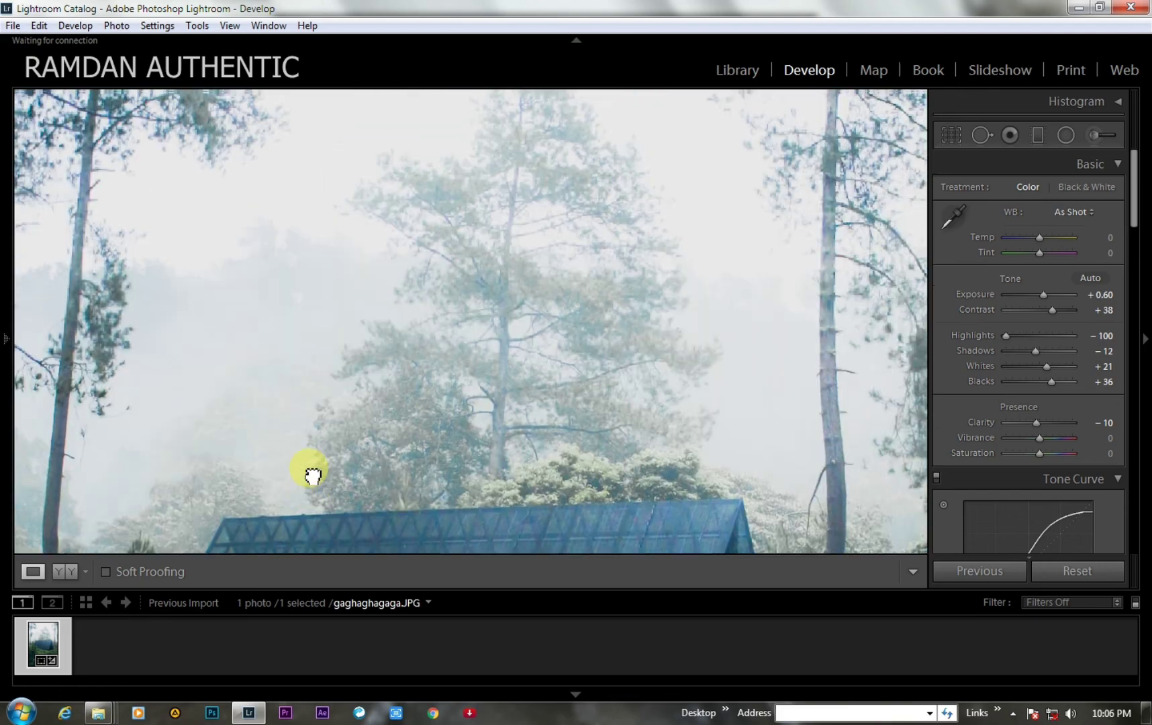
left_click(310, 472)
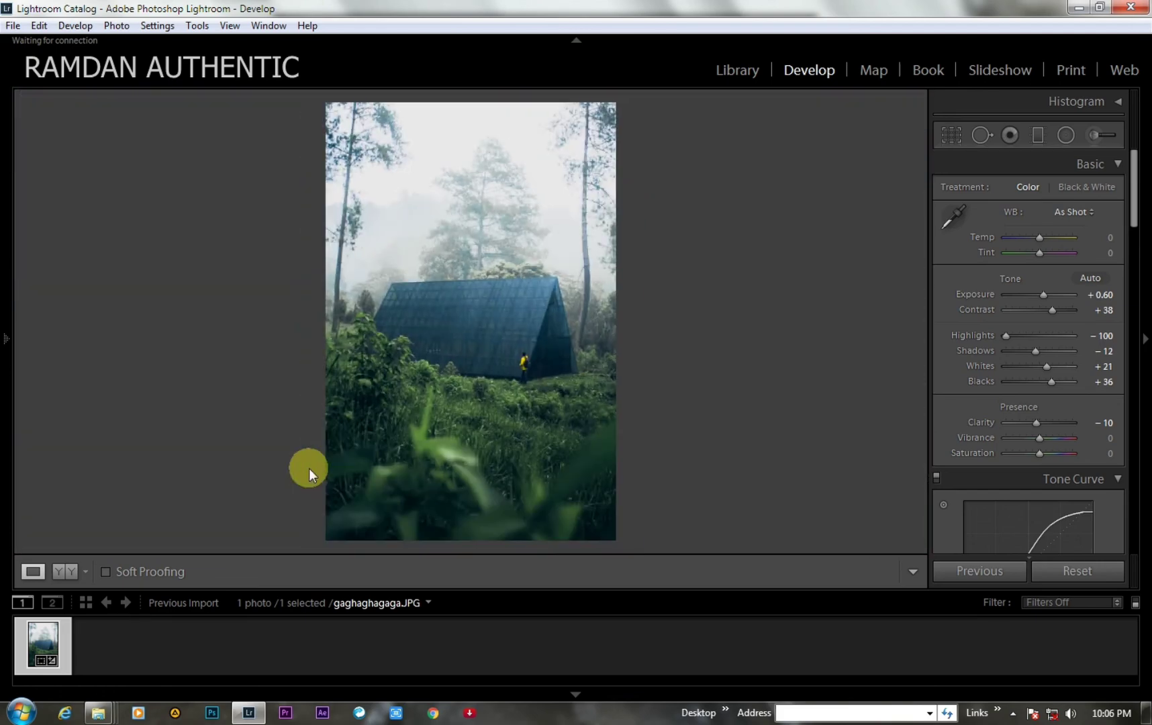
Step: Compare before and after in left/right layouts, zooming in on the cabin and person
left_click(65, 571)
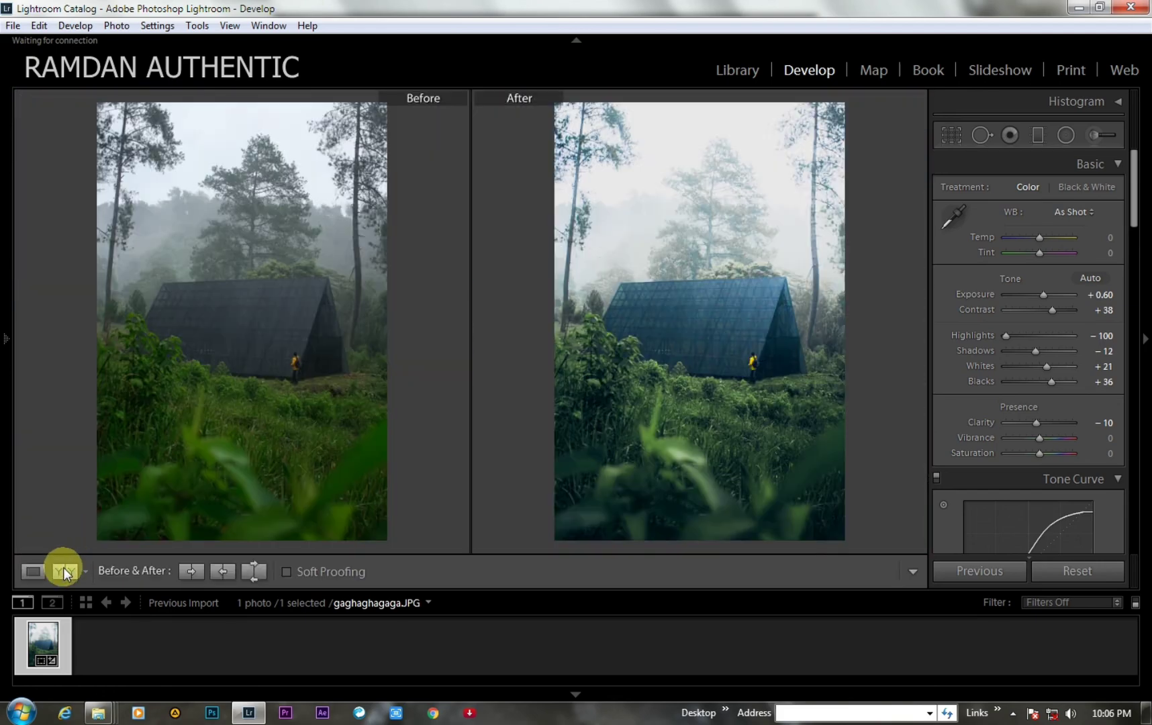
left_click(65, 571)
left_click(65, 572)
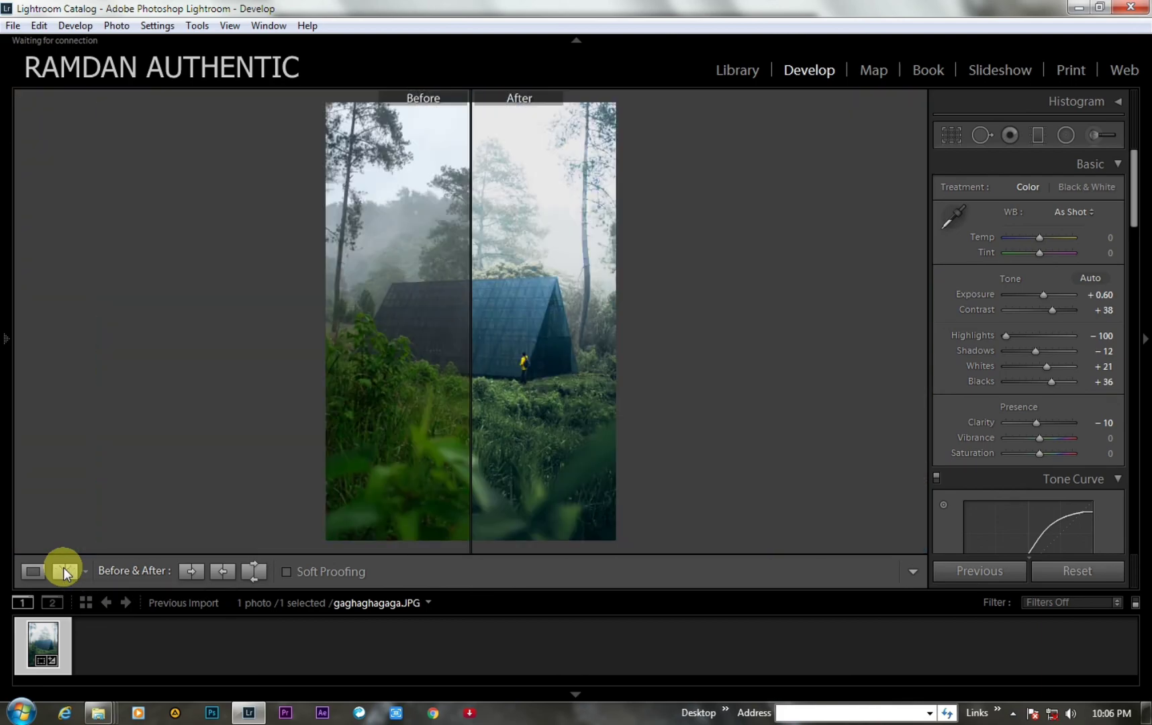
left_click(65, 571)
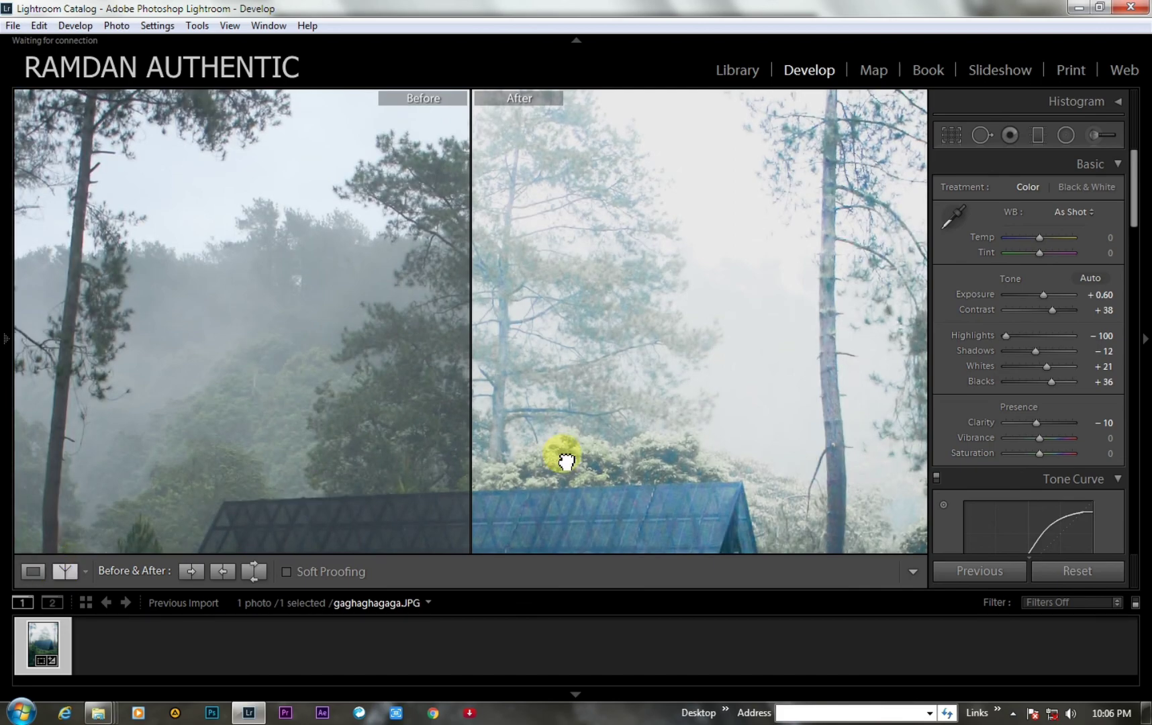
left_click_drag(563, 458, 568, 129)
left_click_drag(525, 354, 578, 301)
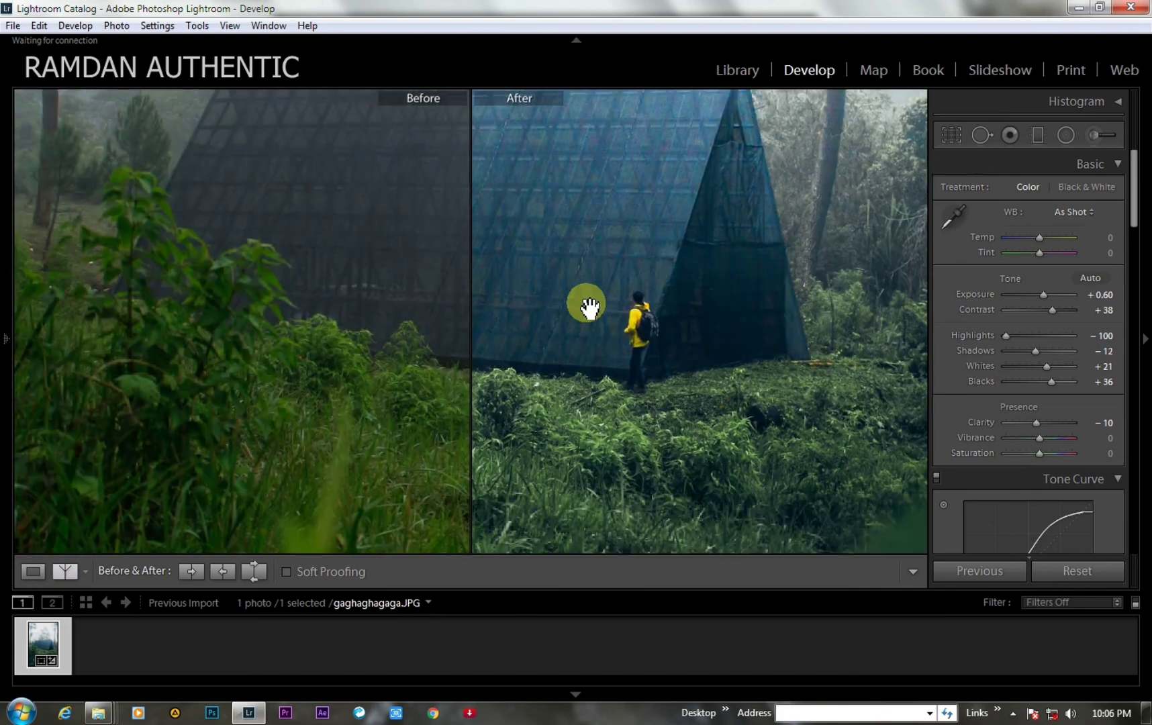
left_click(589, 306)
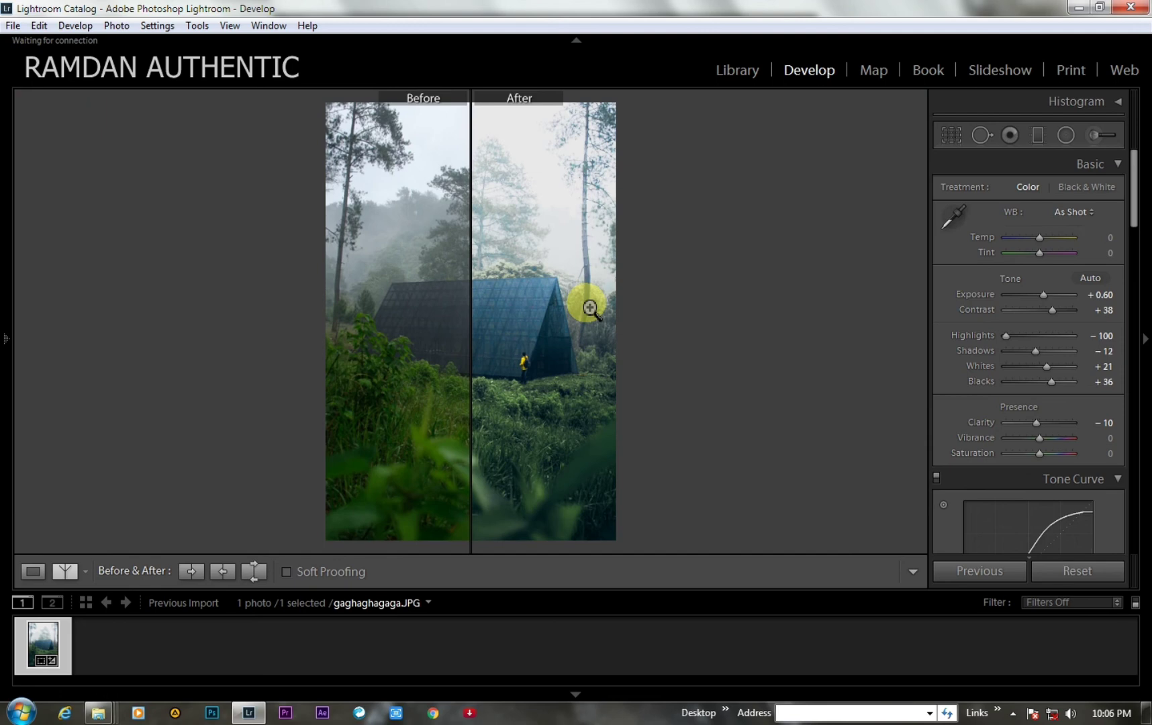
Step: View a top/bottom before/after split zoomed on the hut, then return to left/right
left_click(79, 564)
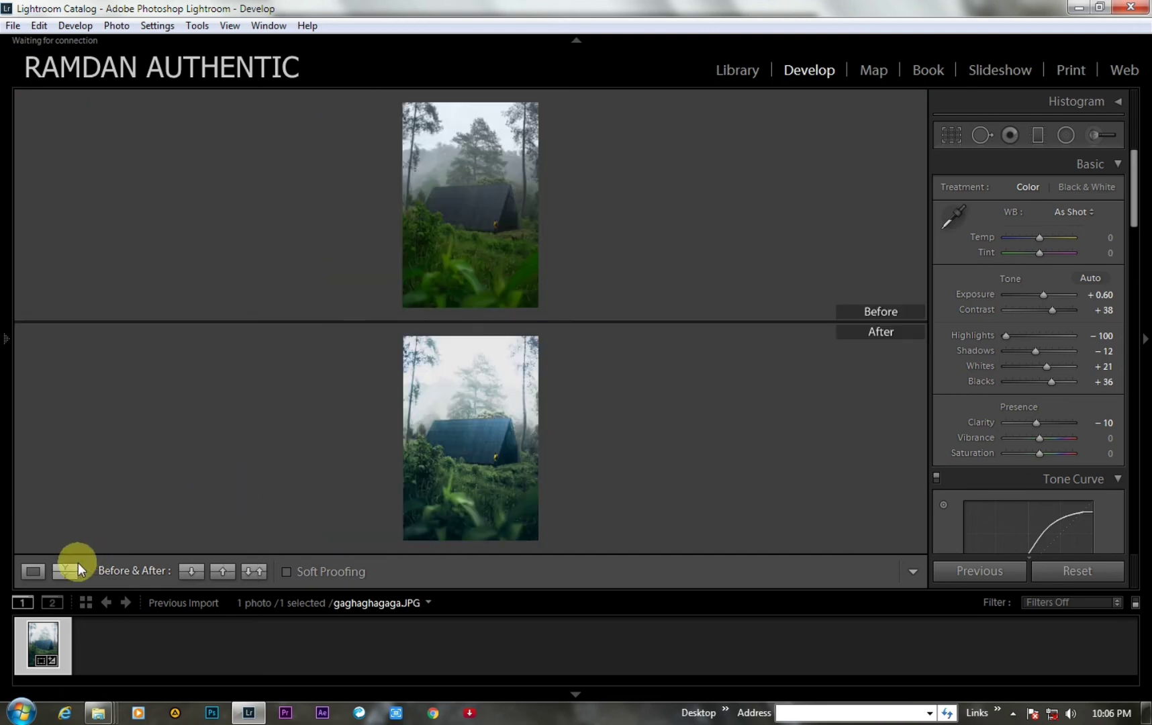
left_click(79, 563)
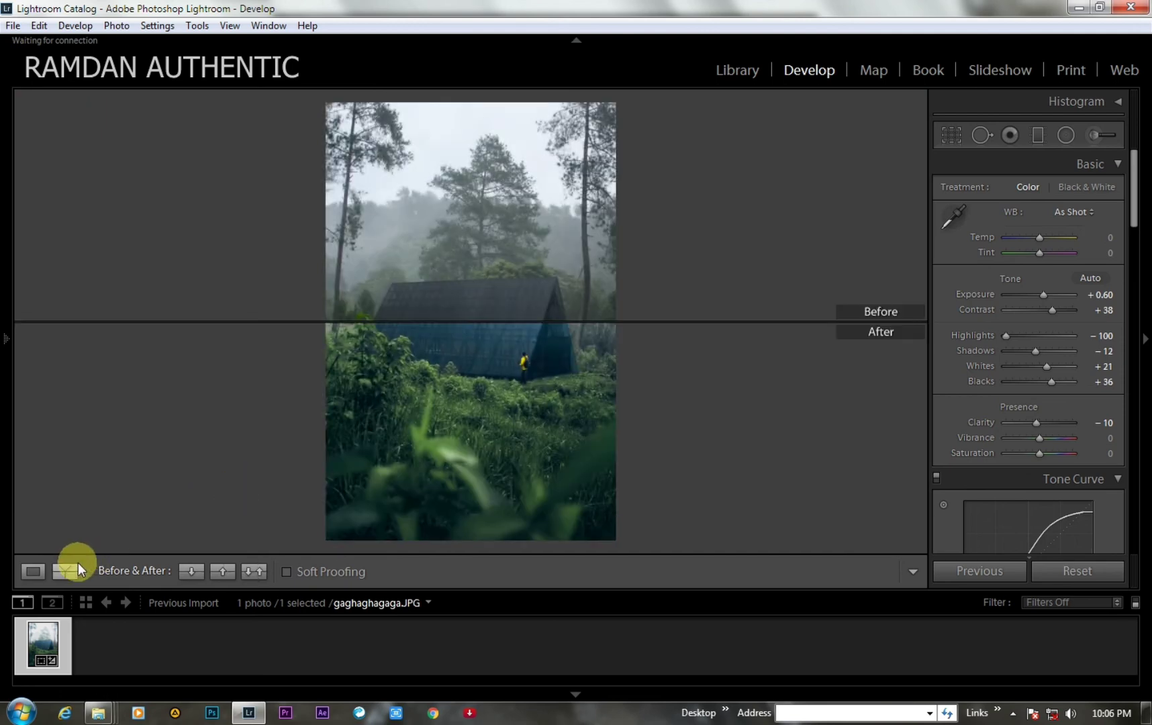
key("z")
mouse_move(422, 425)
left_mouse_down()
mouse_move(423, 581)
mouse_move(468, 332)
mouse_move(464, 432)
left_mouse_up()
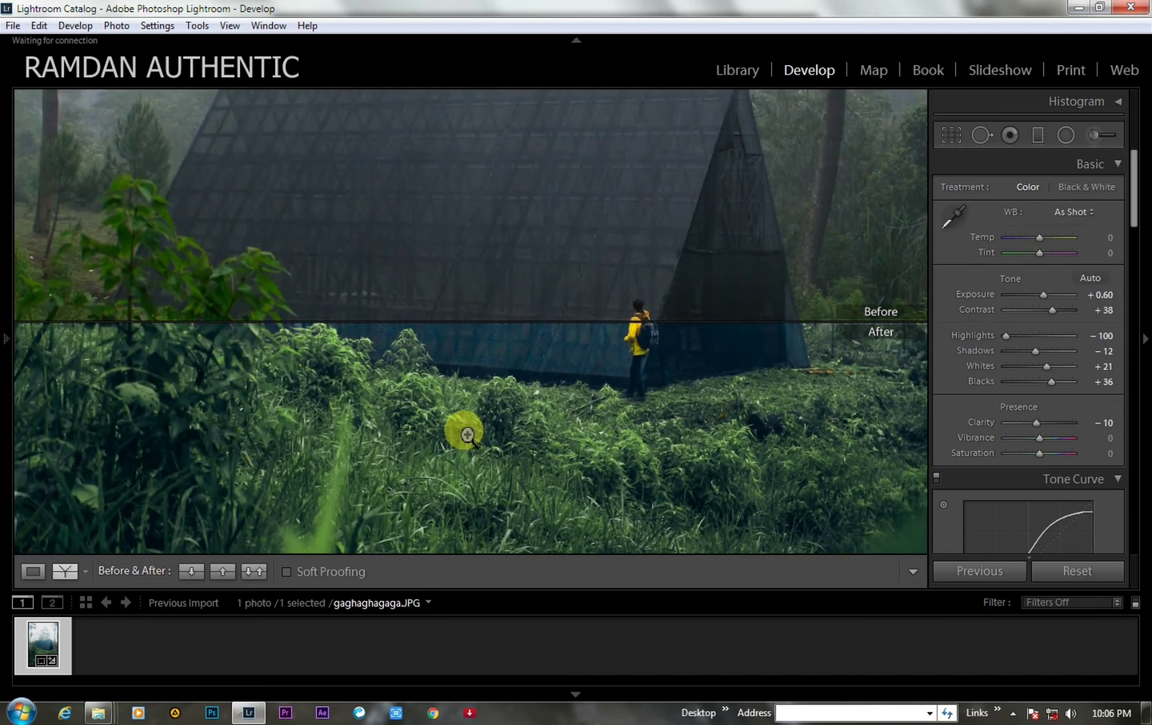
left_click(468, 436)
left_click(60, 571)
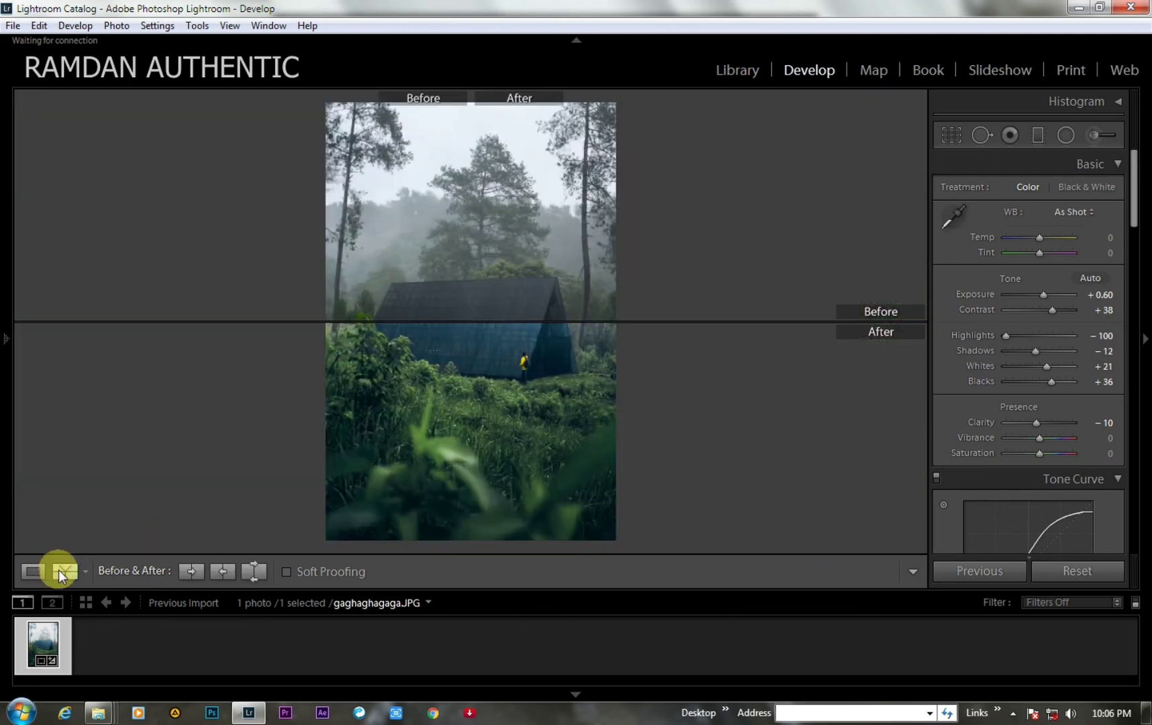